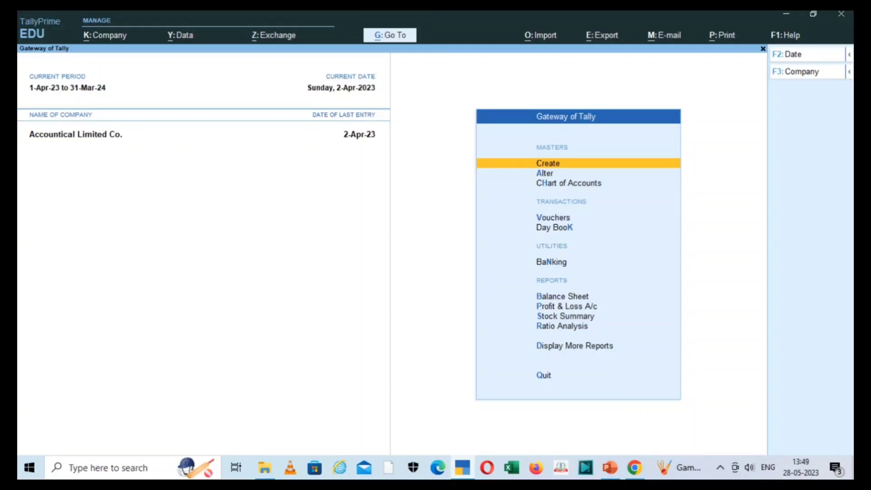
- Switch to Chrome to examine the loan repayment schedule's installments, interest and principal, and return to TallyPrime
{"action": "left_click", "coordinate": [635, 467]}
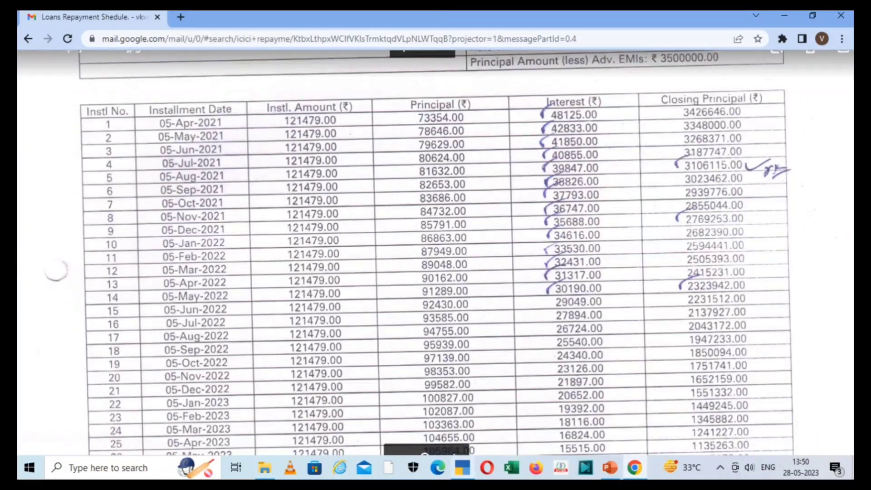
{"action": "key", "text": "alt+Tab"}
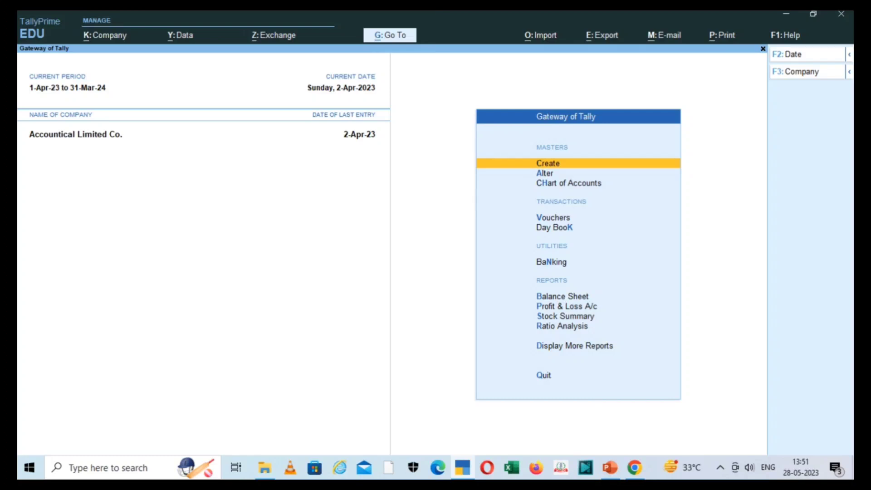
- Start a receipt voucher and set its date to 1-Apr-23
{"action": "key", "text": "Down"}
{"action": "key", "text": "Down"}
{"action": "key", "text": "Down"}
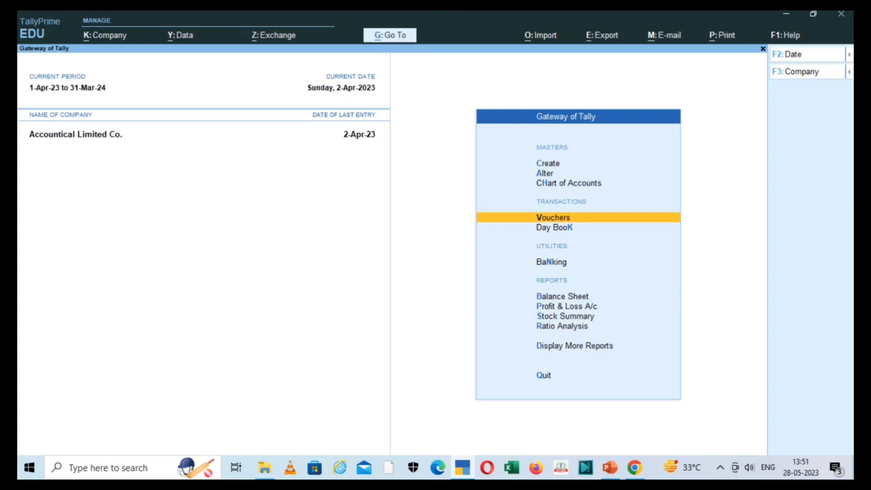
{"action": "key", "text": "Return"}
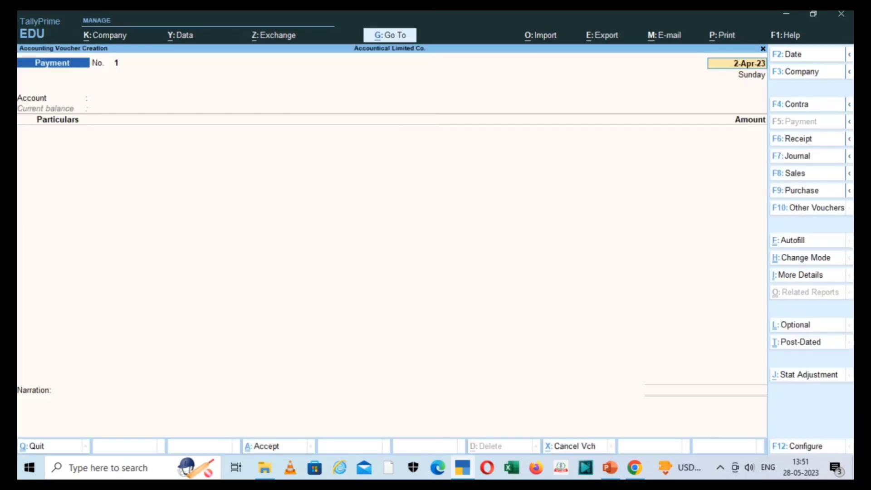
{"action": "key", "text": "F7"}
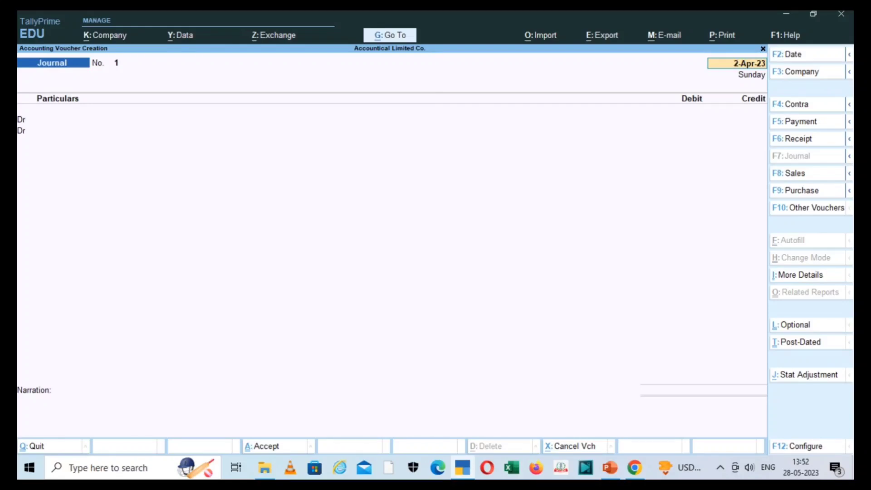
{"action": "key", "text": "F6"}
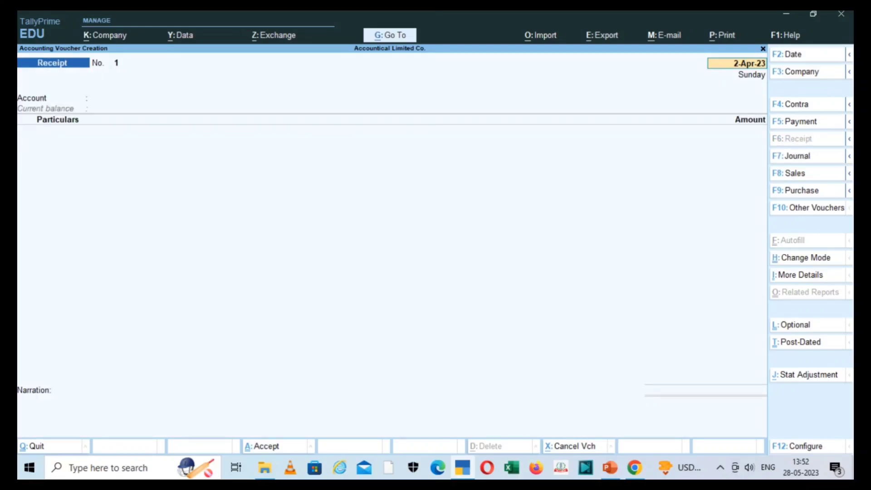
{"action": "key", "text": "Return"}
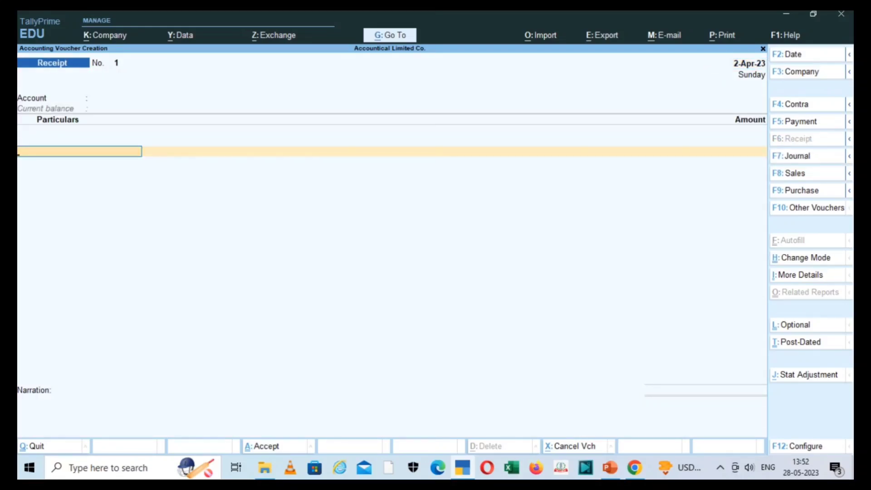
{"action": "key", "text": "F2"}
{"action": "type", "text": "1.4.23"}
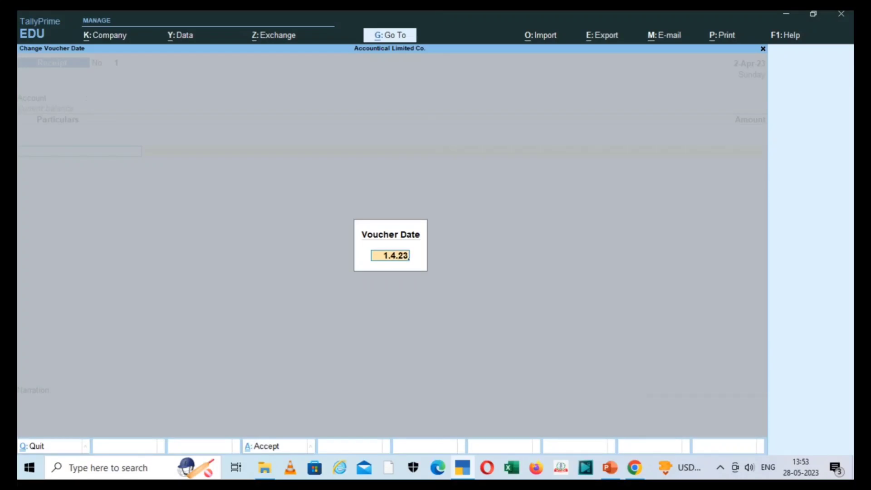
{"action": "key", "text": "Return"}
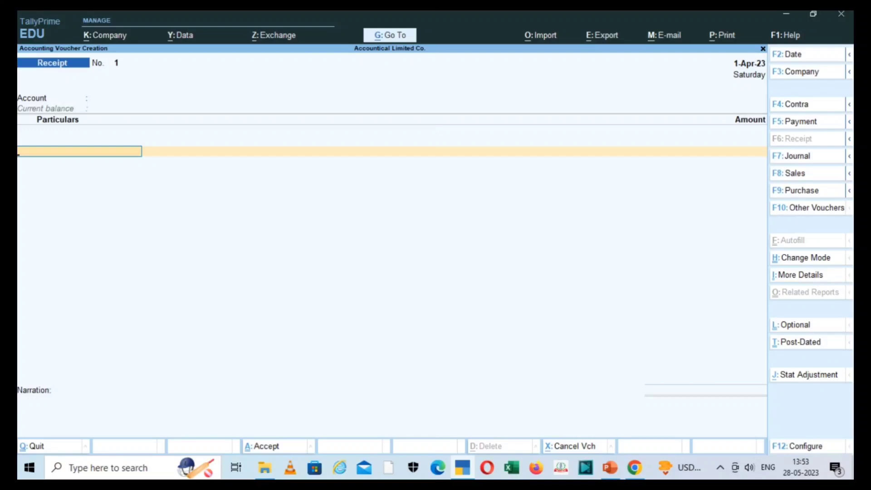
- Start a new ledger for the receipt's account, named Icici Limited, under the Bank Accounts group
{"action": "key", "text": "Return"}
{"action": "key", "text": "BackSpace"}
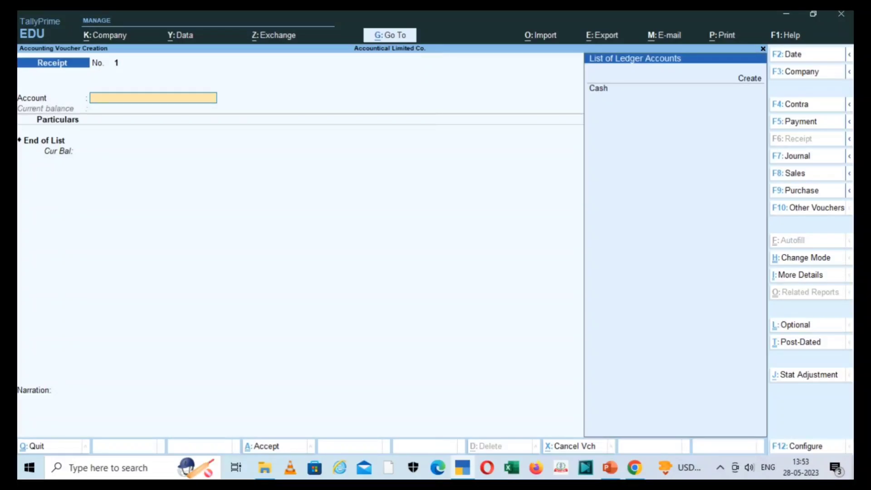
{"action": "key", "text": "alt"}
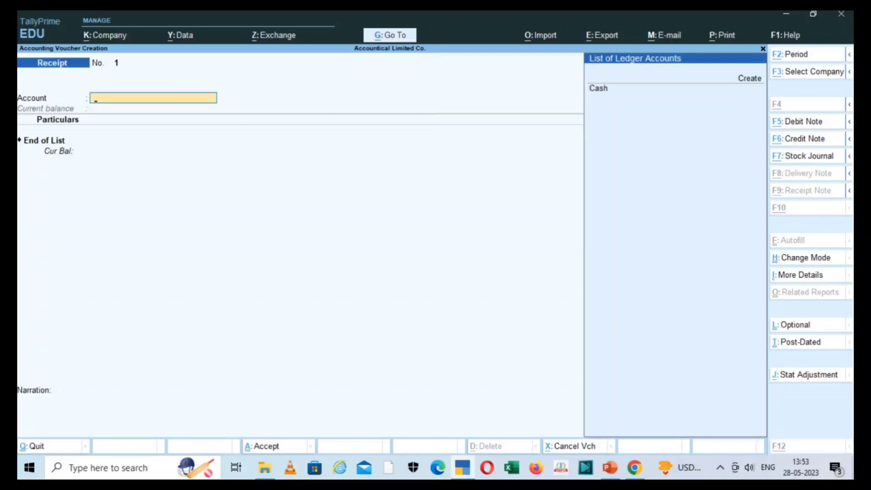
{"action": "key", "text": "alt+c"}
{"action": "type", "text": "Icici Limited"}
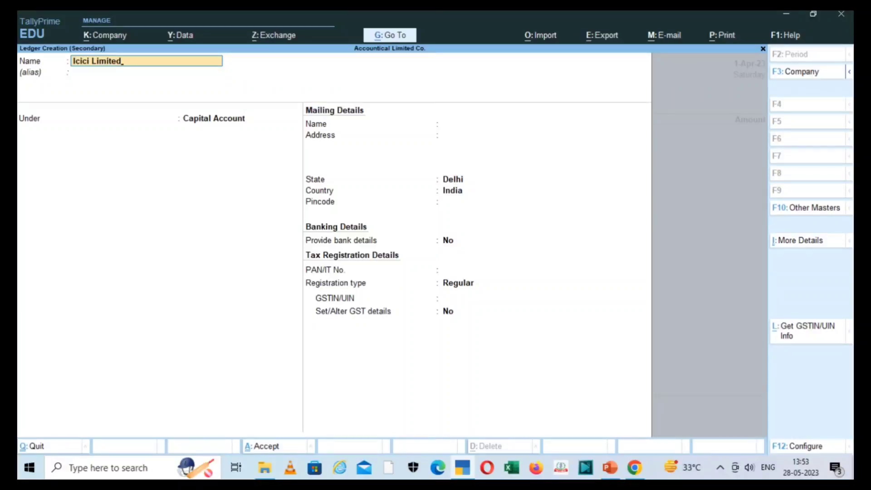
{"action": "key", "text": "Return"}
{"action": "key", "text": "Return"}
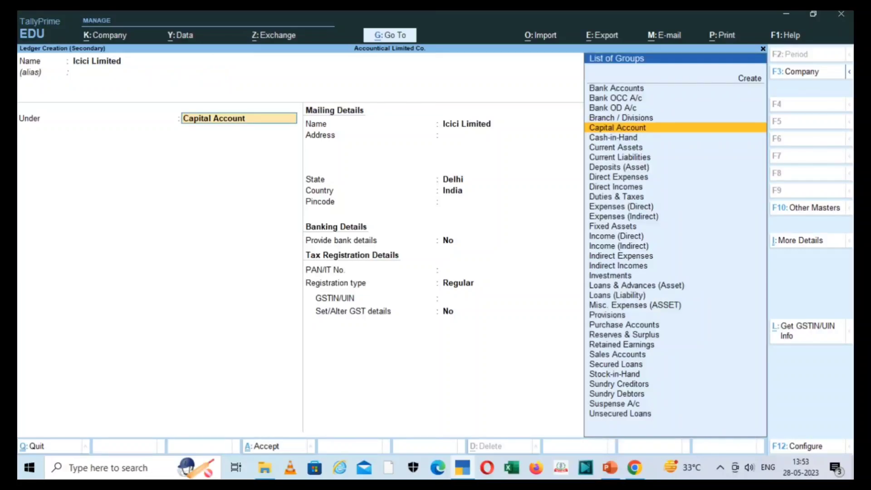
{"action": "type", "text": "Bank"}
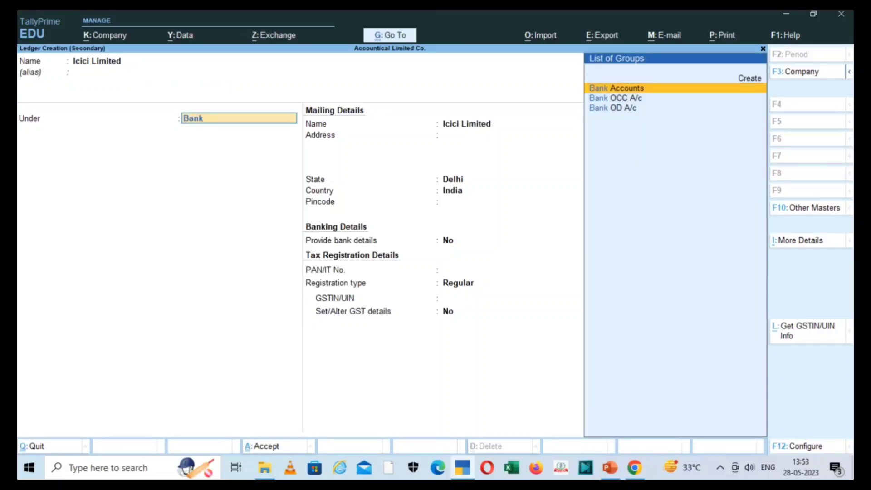
{"action": "key", "text": "Return"}
- Keep the default bank and cheque settings and Delhi as the state, leave GSTIN/UIN blank, and save the Icici Limited ledger
{"action": "key", "text": "Return"}
{"action": "key", "text": "Return"}
{"action": "key", "text": "Return"}
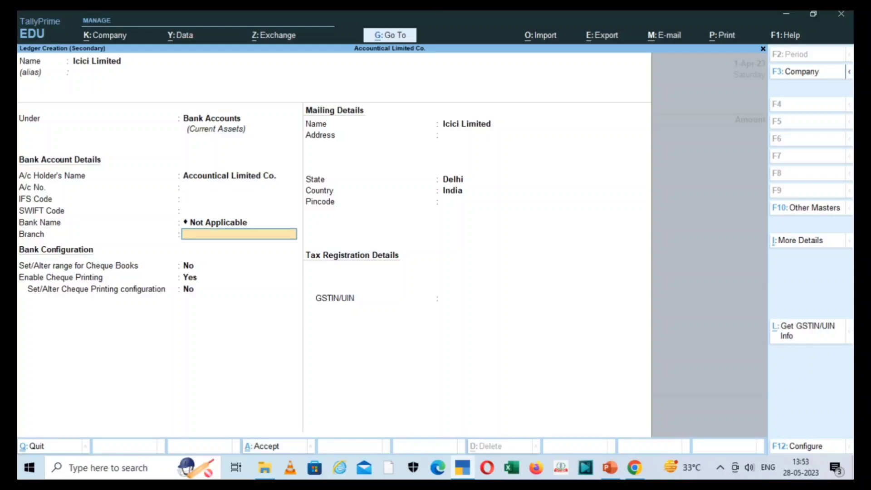
{"action": "key", "text": "Return"}
{"action": "key", "text": "Return"}
{"action": "key", "text": "Return"}
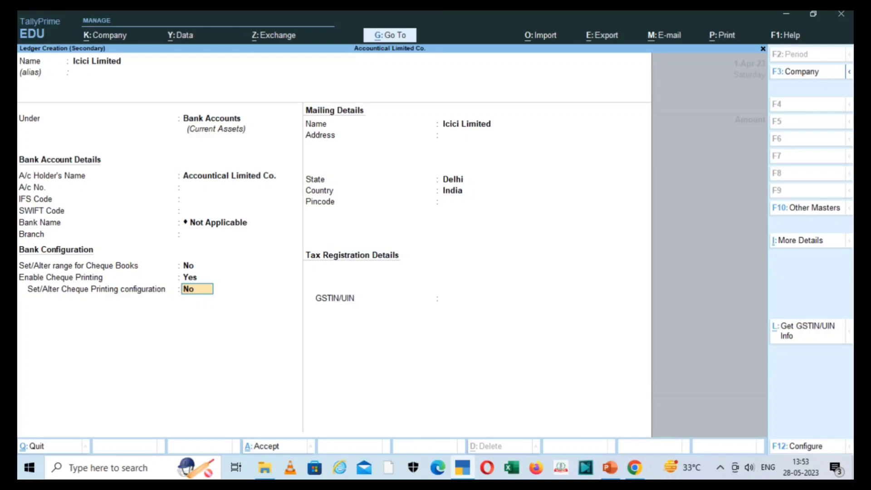
{"action": "key", "text": "Return"}
{"action": "key", "text": "Return"}
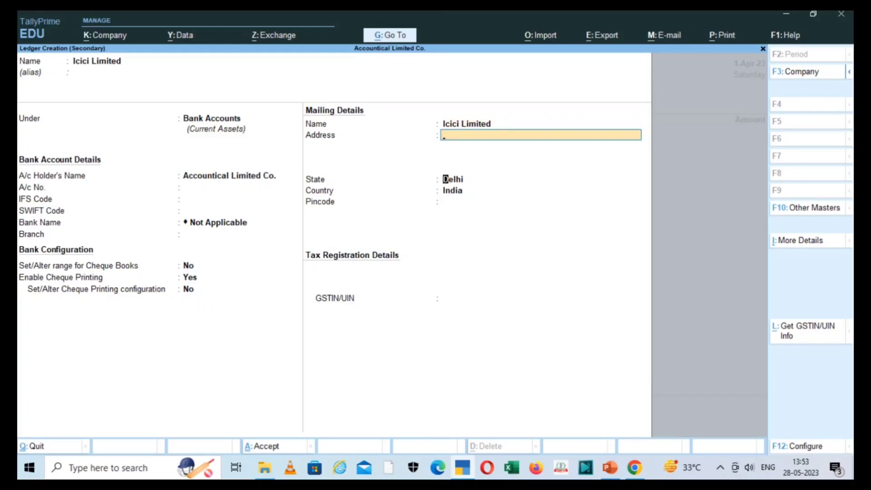
{"action": "key", "text": "Return"}
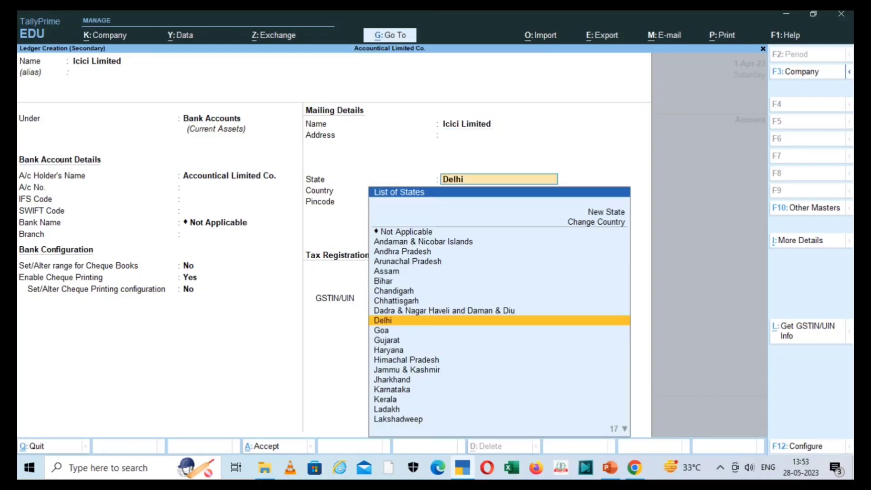
{"action": "key", "text": "Return"}
{"action": "key", "text": "Return"}
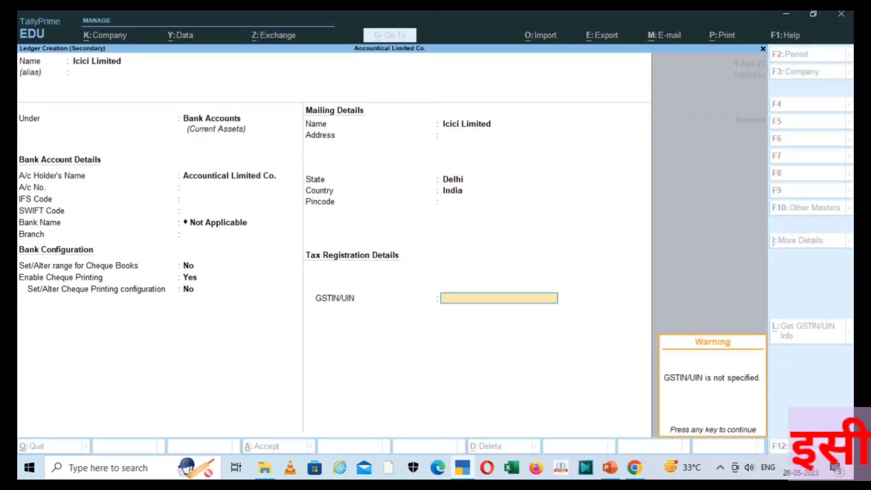
{"action": "key", "text": "Return"}
{"action": "key", "text": "Return"}
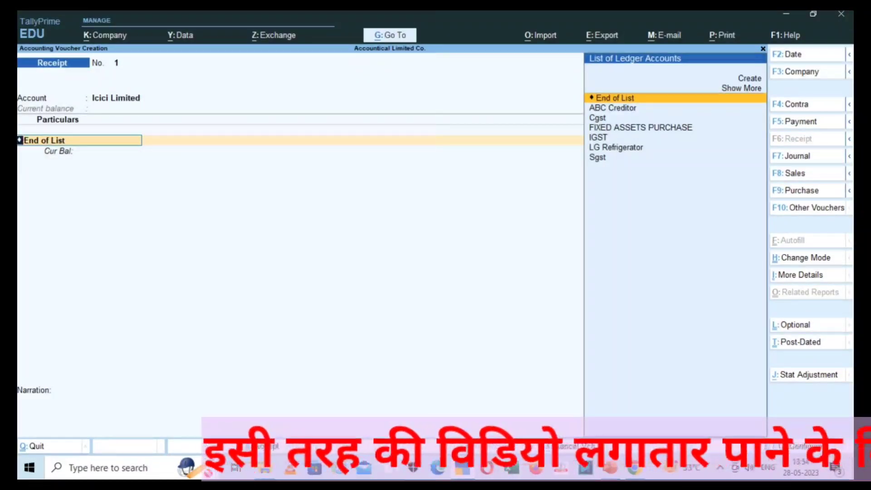
- Start a new ledger for the receipt's particulars, named Muthoot Fincorp Loan A/c, under the Secured Loans group
{"action": "key", "text": "alt"}
{"action": "key", "text": "alt+c"}
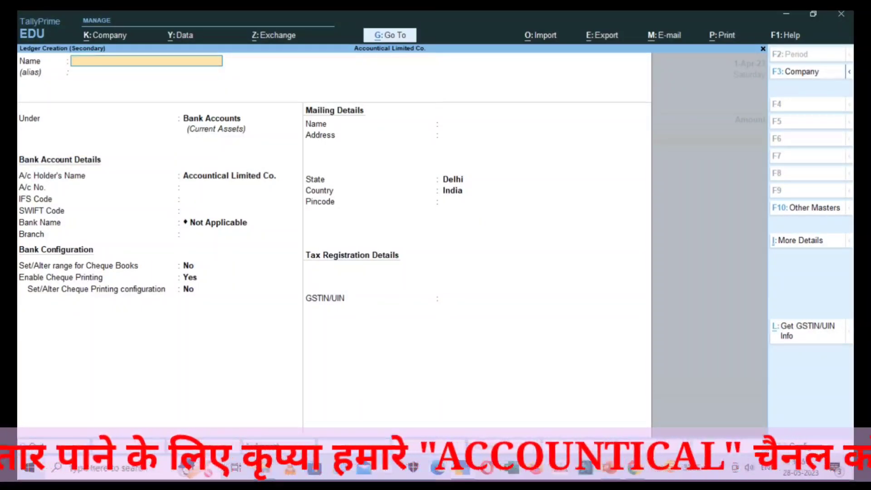
{"action": "type", "text": "Mu"}
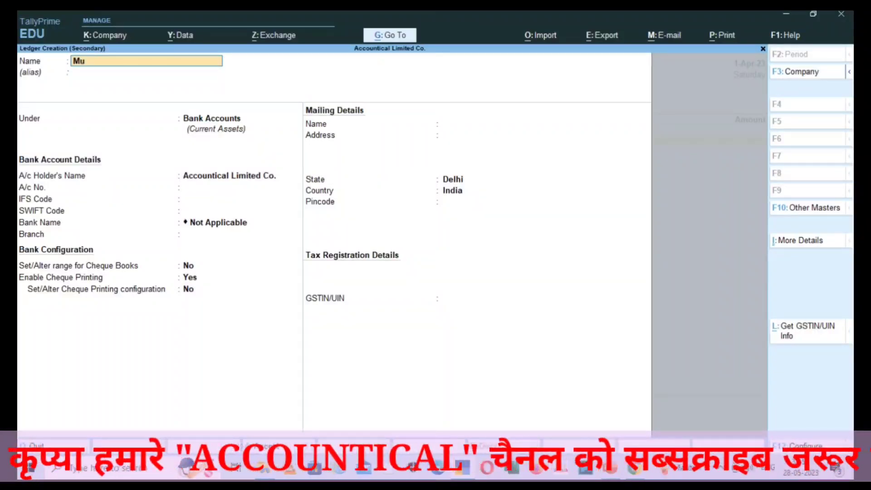
{"action": "type", "text": "thoo"}
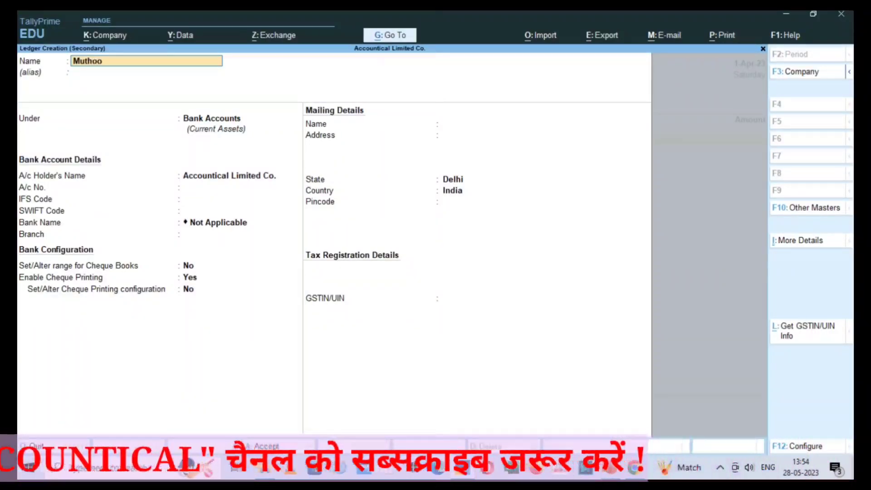
{"action": "type", "text": "t Fi"}
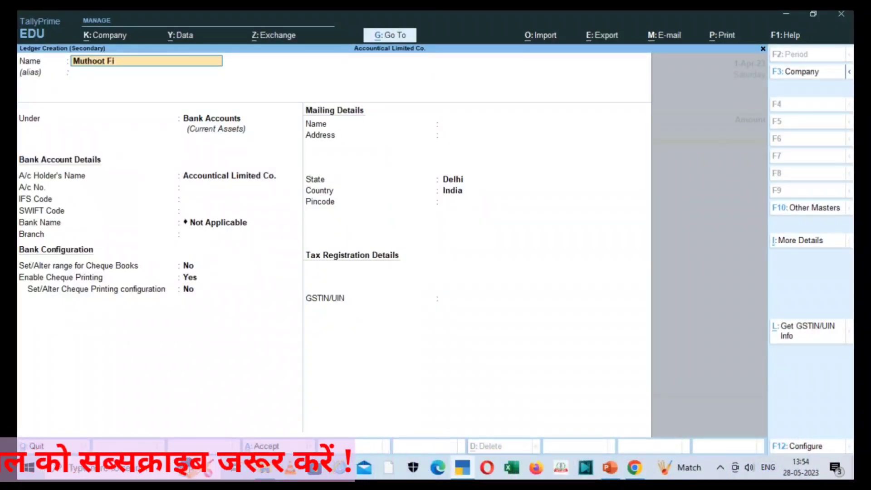
{"action": "type", "text": "ncorp Loa"}
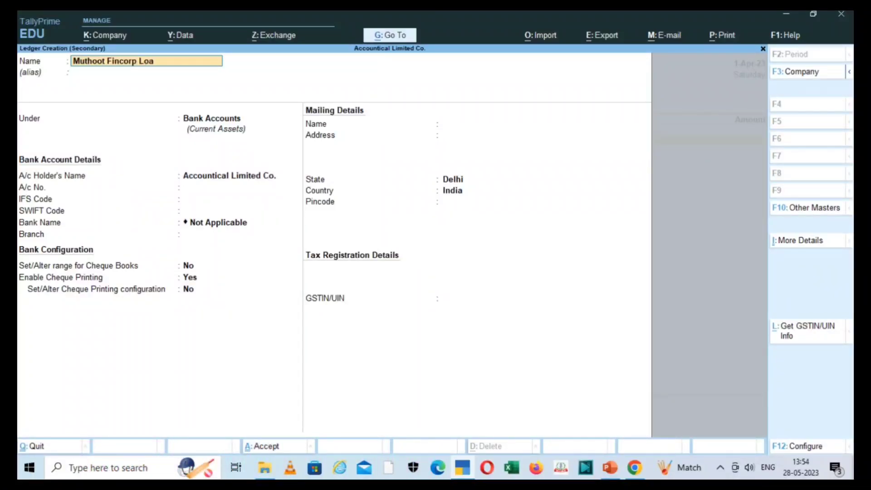
{"action": "type", "text": "n A/"}
{"action": "key", "text": "Return"}
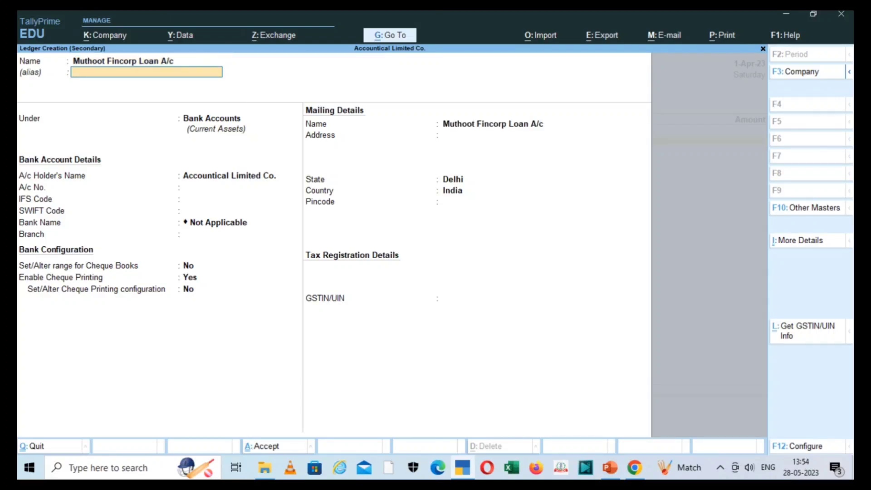
{"action": "key", "text": "Return"}
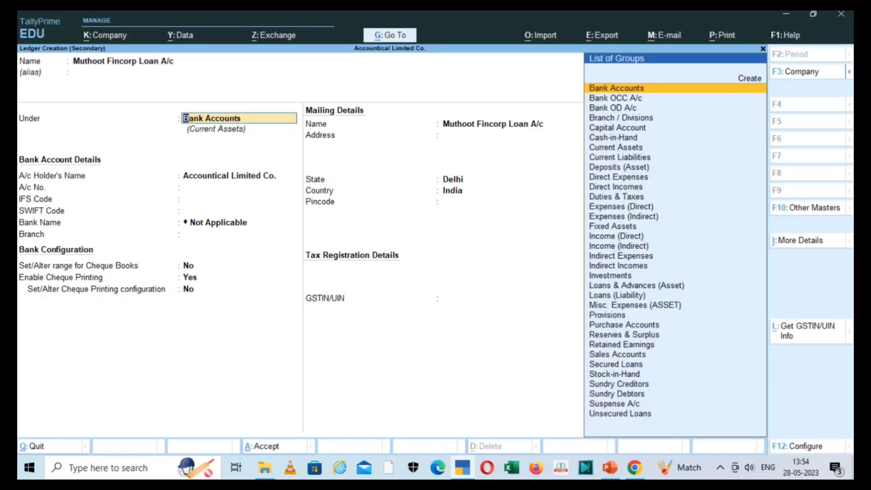
{"action": "type", "text": "Loa"}
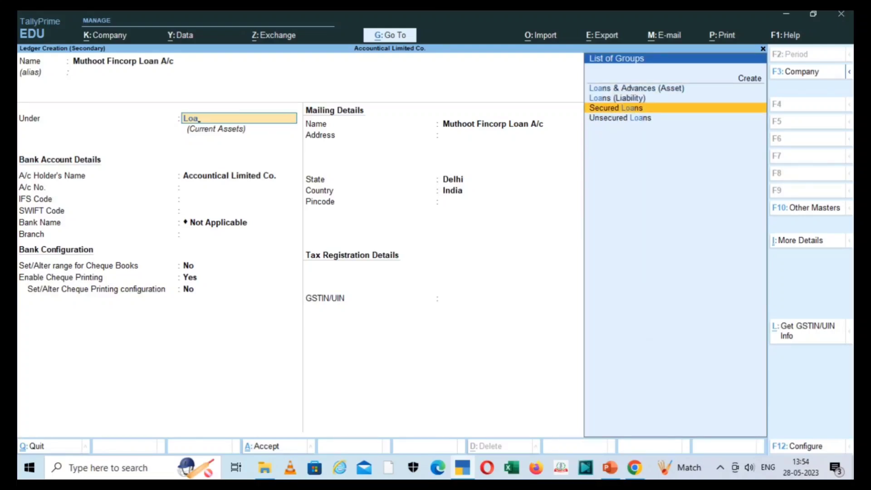
{"action": "key", "text": "Return"}
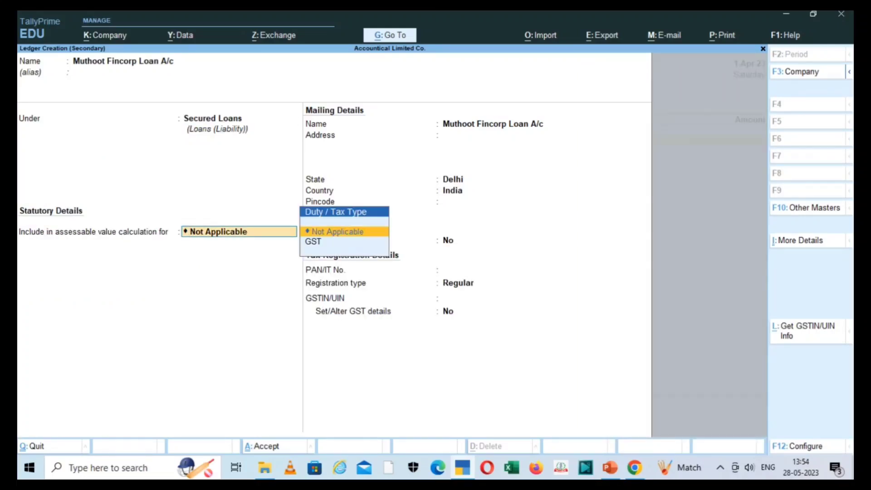
- Keep the default statutory, mailing and tax details for the Muthoot Fincorp Loan A/c ledger and save it
{"action": "key", "text": "Return"}
{"action": "key", "text": "Return"}
{"action": "key", "text": "Return"}
{"action": "key", "text": "Return"}
{"action": "key", "text": "Return"}
{"action": "key", "text": "Return"}
{"action": "key", "text": "Return"}
{"action": "key", "text": "Return"}
{"action": "key", "text": "Return"}
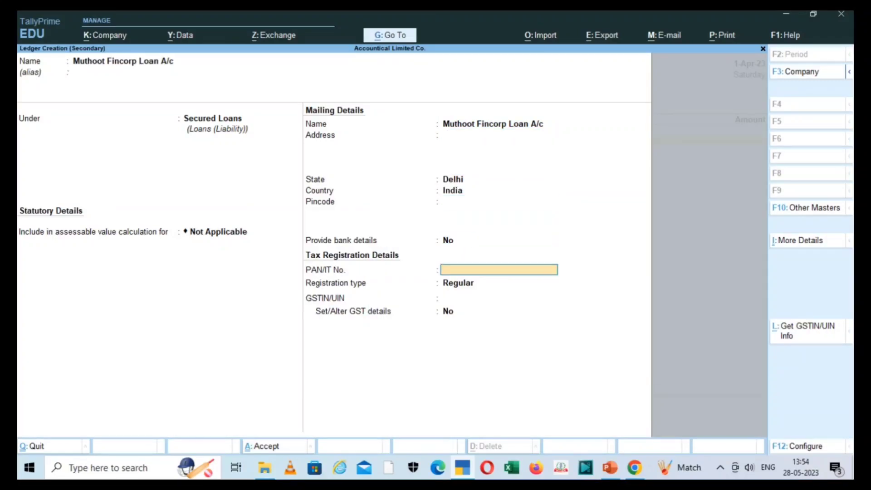
{"action": "key", "text": "Return"}
{"action": "key", "text": "Return"}
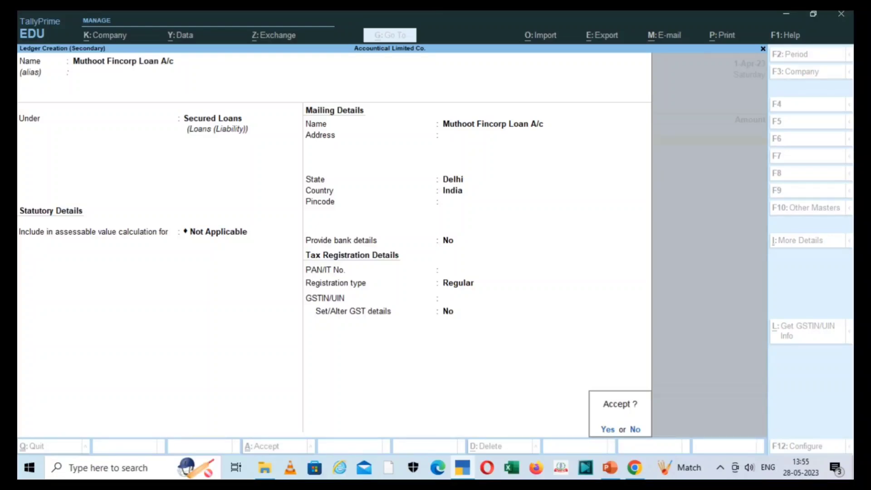
{"action": "key", "text": "Return"}
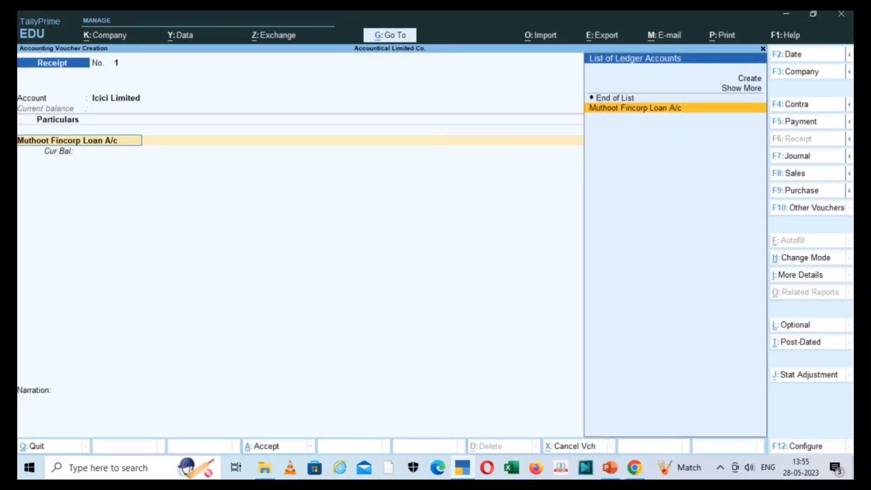
- Enter Muthoot Fincorp Loan A/c in the receipt's particulars with an amount of 35,00,000
{"action": "key", "text": "Return"}
{"action": "key", "text": "Return"}
{"action": "key", "text": "BackSpace"}
{"action": "key", "text": "BackSpace"}
{"action": "key", "text": "Return"}
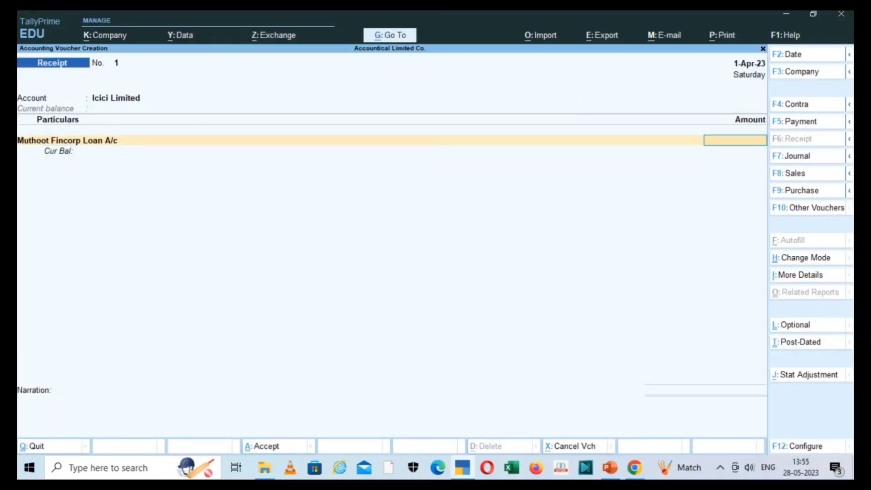
{"action": "type", "text": "35,00,000"}
{"action": "key", "text": "Return"}
{"action": "key", "text": "Return"}
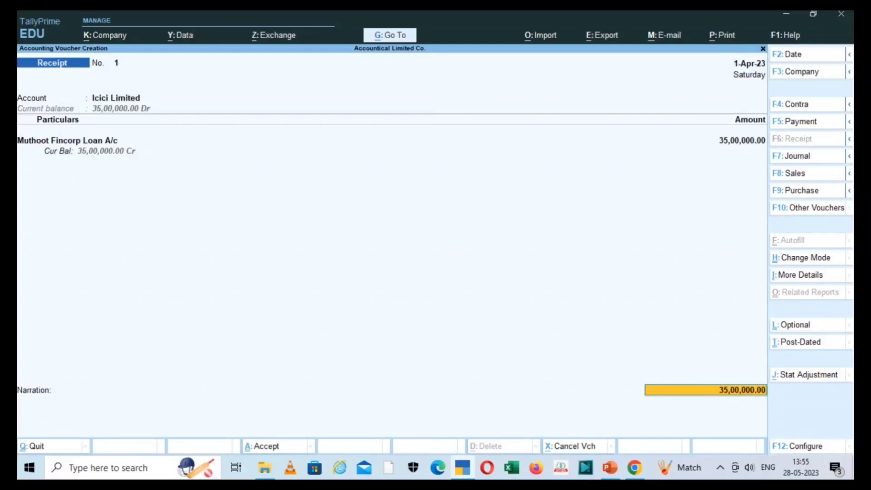
- Keep the default Cheque/DD bank allocation for Icici Limited, leave the instrument details and narration blank, and save the receipt voucher
{"action": "key", "text": "Return"}
{"action": "key", "text": "Return"}
{"action": "key", "text": "Return"}
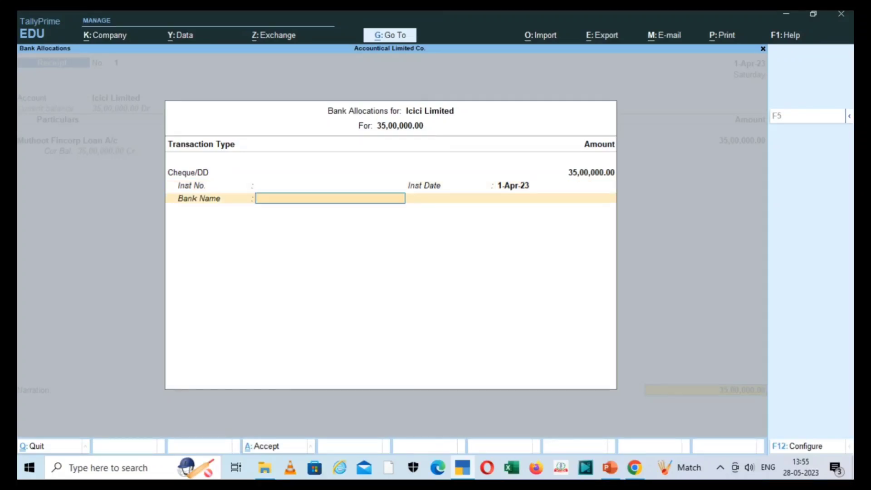
{"action": "key", "text": "Return"}
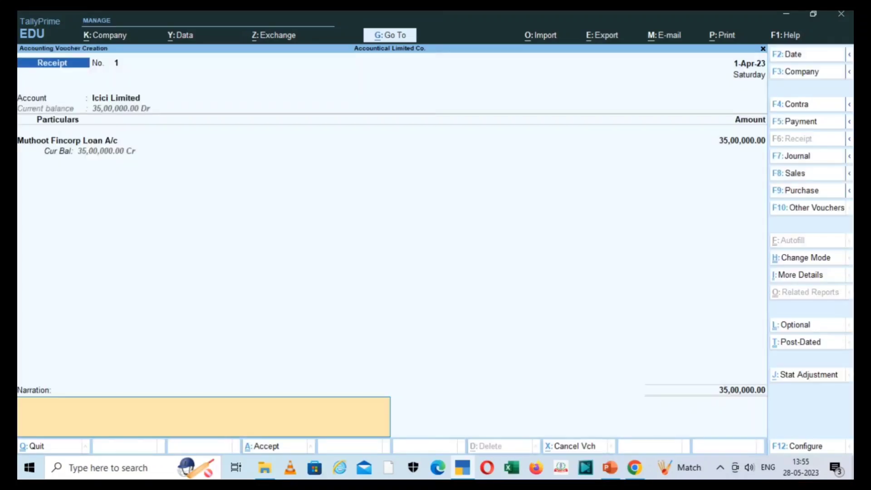
{"action": "key", "text": "Return"}
{"action": "key", "text": "Return"}
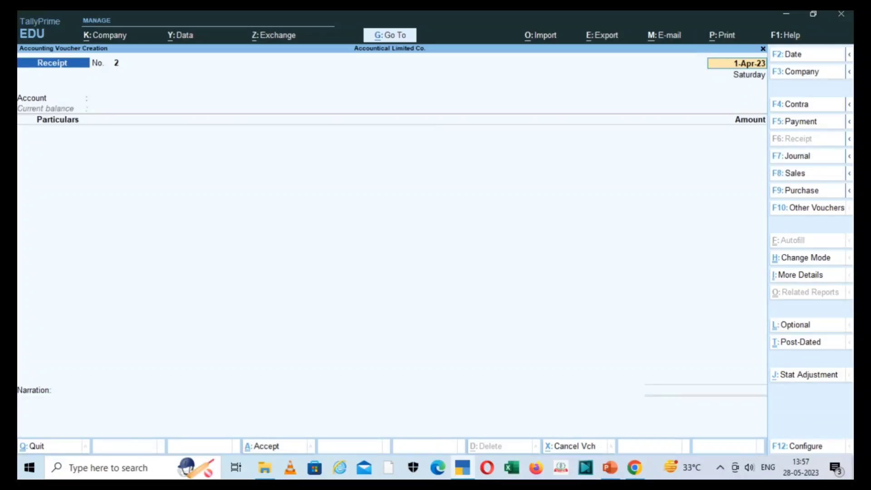
- Start a journal voucher and date it 2-May-23
{"action": "key", "text": "F7"}
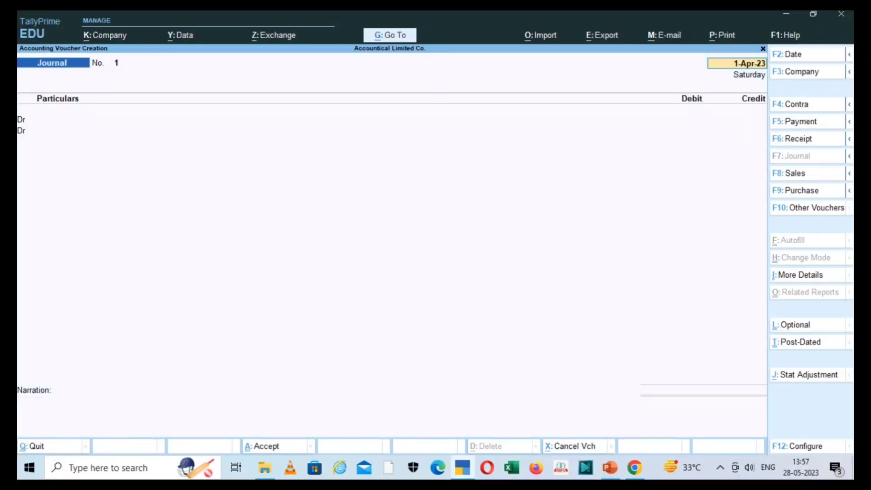
{"action": "key", "text": "F2"}
{"action": "type", "text": "2-5-23"}
{"action": "key", "text": "Return"}
{"action": "key", "text": "Return"}
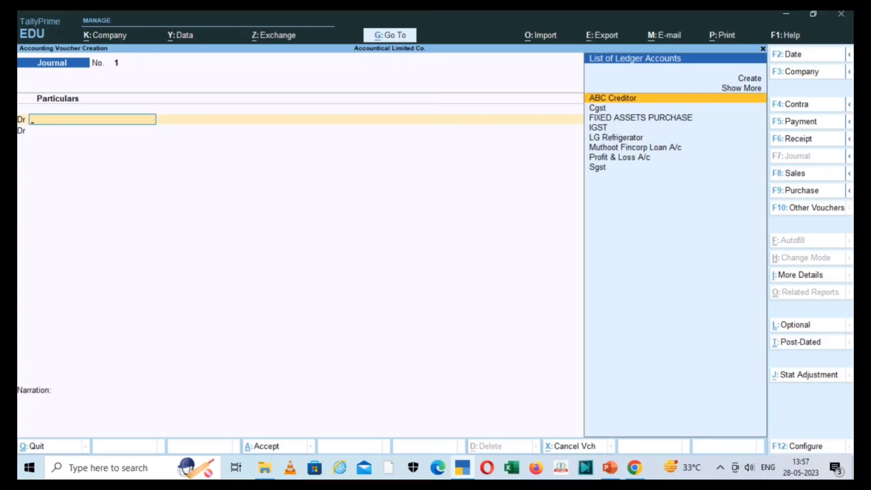
- Start a new ledger for the journal's debit entry, named Interest on Sec. Loans, under the Indirect Expenses group
{"action": "type", "text": "In"}
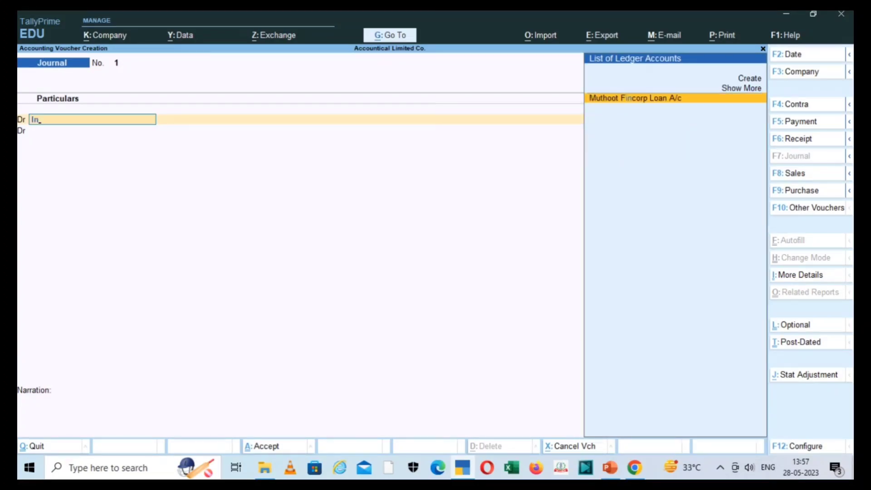
{"action": "type", "text": "t"}
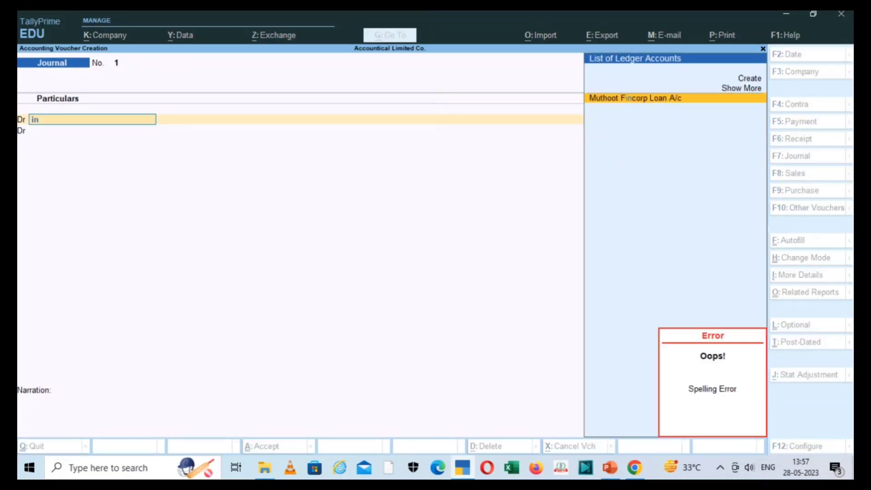
{"action": "key", "text": "alt+c"}
{"action": "type", "text": "Inters"}
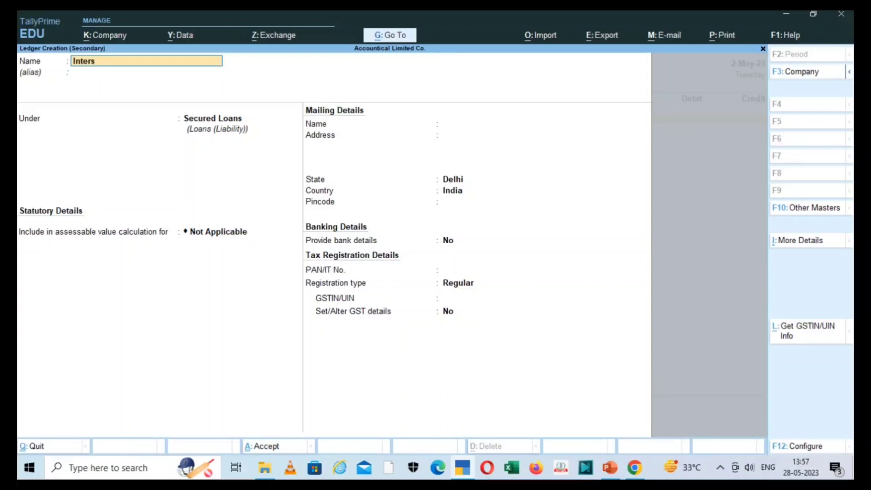
{"action": "key", "text": "BackSpace"}
{"action": "type", "text": "est on Sec. Loans"}
{"action": "key", "text": "Return"}
{"action": "key", "text": "Return"}
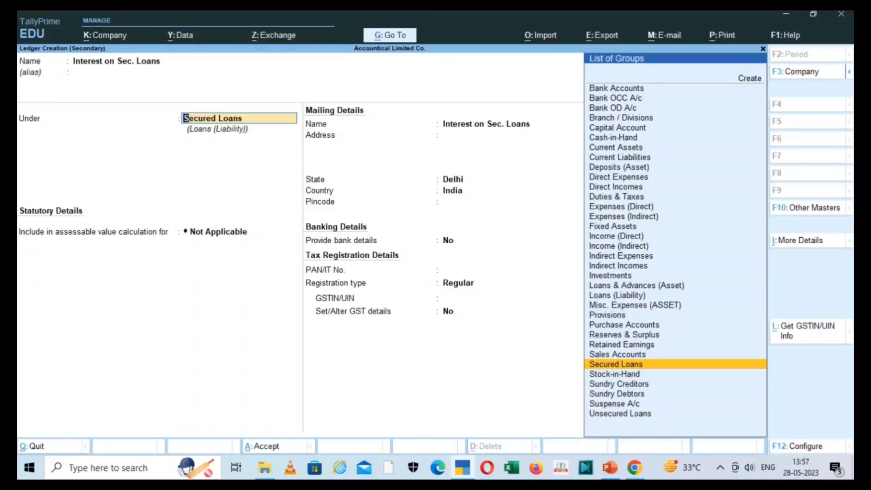
{"action": "key", "text": "BackSpace"}
{"action": "type", "text": "Indirect"}
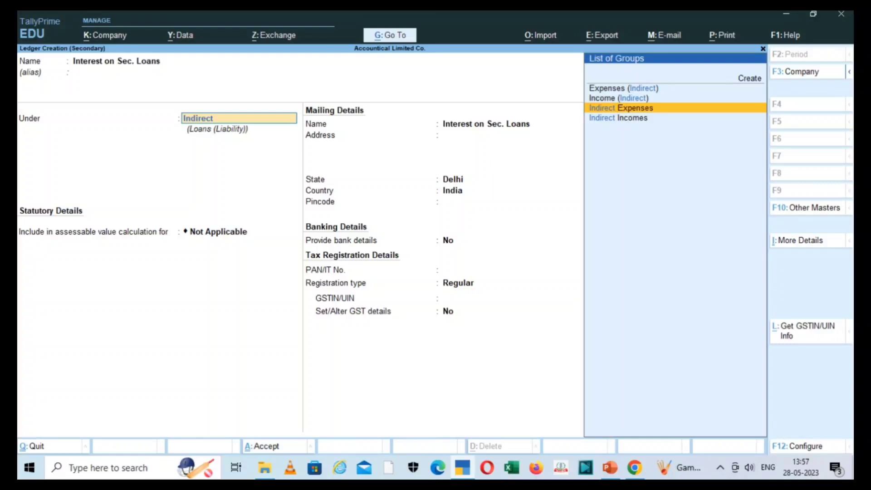
{"action": "key", "text": "Return"}
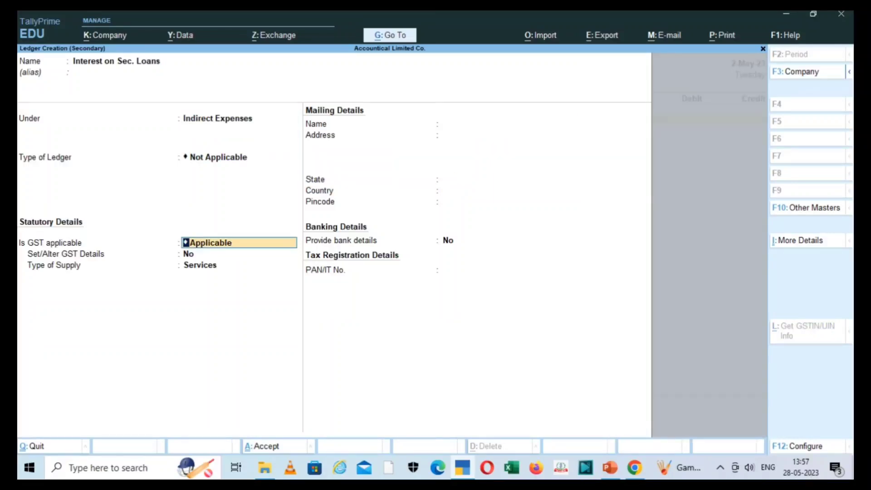
- Keep the default GST, supply type and tax details for the Interest on Sec. Loans ledger and save it
{"action": "key", "text": "Return"}
{"action": "key", "text": "Return"}
{"action": "key", "text": "Return"}
{"action": "key", "text": "Return"}
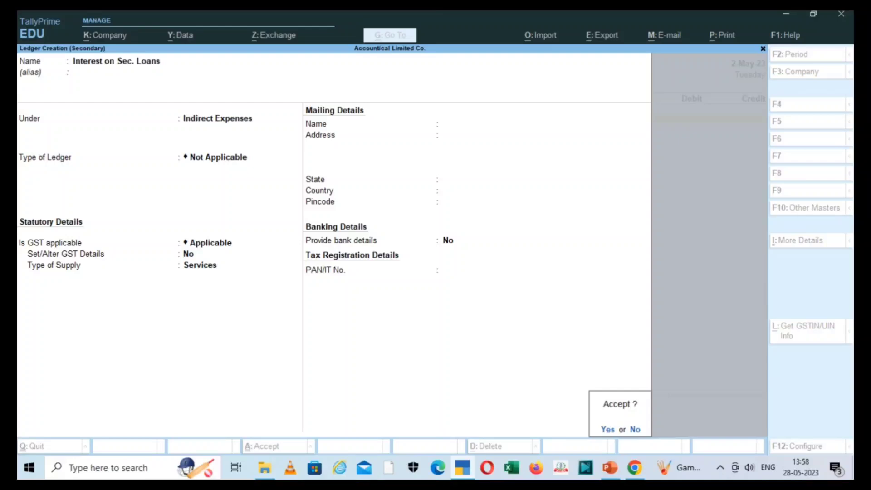
{"action": "key", "text": "Return"}
- Check the first instalment's interest in the repayment schedule in Chrome, and debit Interest on Sec. Loans with 48,125 in the TallyPrime journal
{"action": "key", "text": "alt+Tab"}
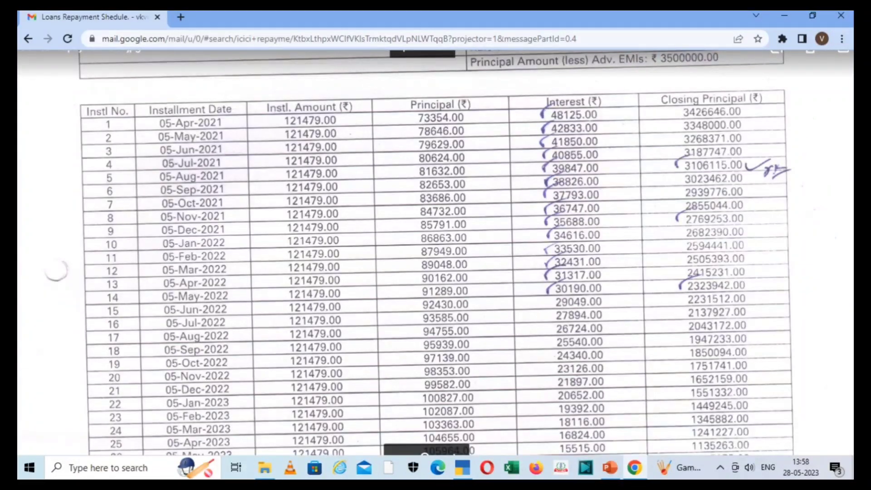
{"action": "key", "text": "alt+Tab"}
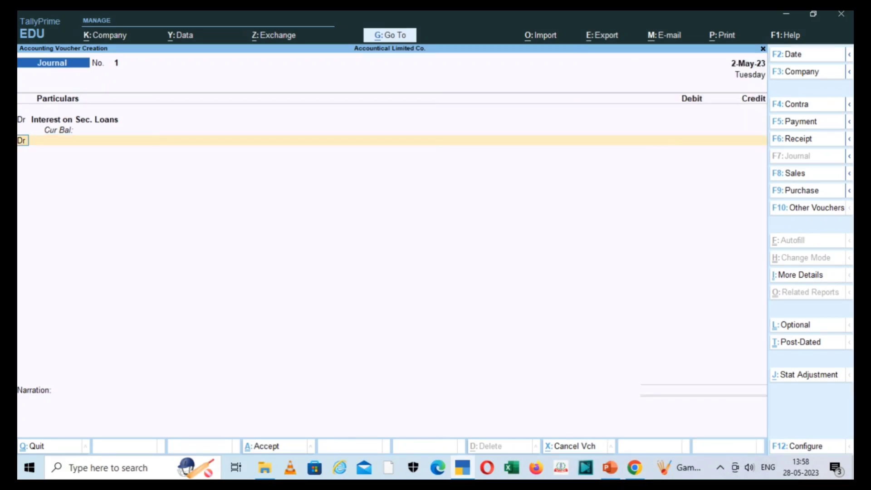
{"action": "key", "text": "BackSpace"}
{"action": "type", "text": "48125"}
{"action": "key", "text": "Return"}
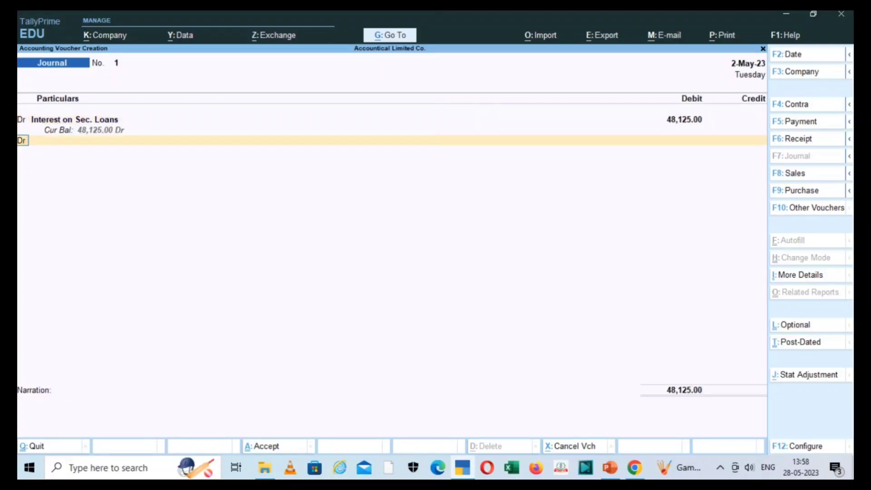
- Credit Muthoot Fincorp Loan A/c with 48,125 and save the journal voucher without a narration
{"action": "type", "text": "c"}
{"action": "key", "text": "Return"}
{"action": "type", "text": "Muth"}
{"action": "key", "text": "Return"}
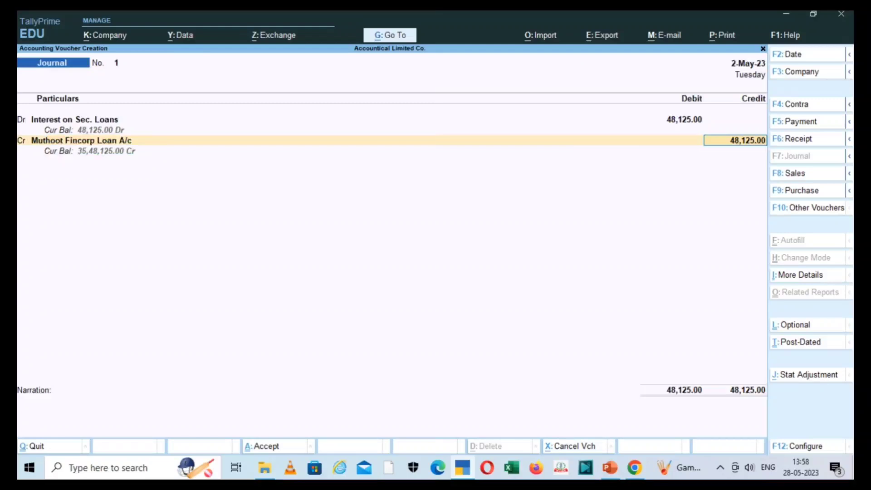
{"action": "key", "text": "Return"}
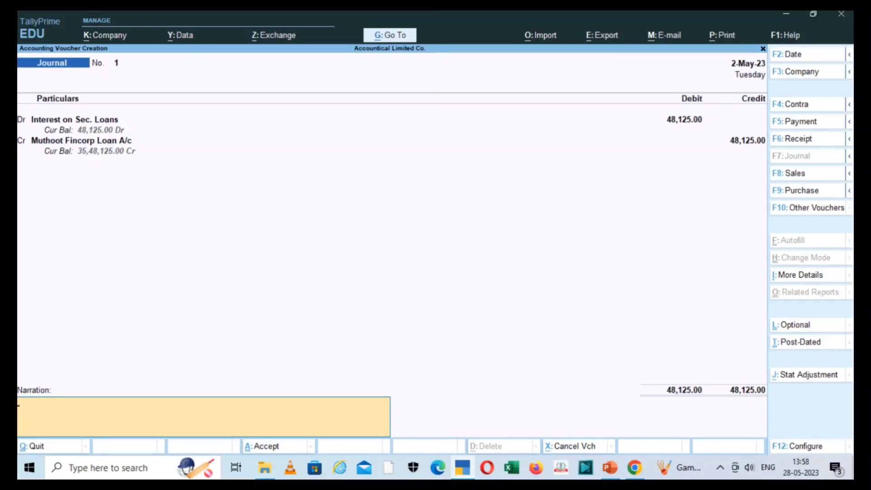
{"action": "key", "text": "Return"}
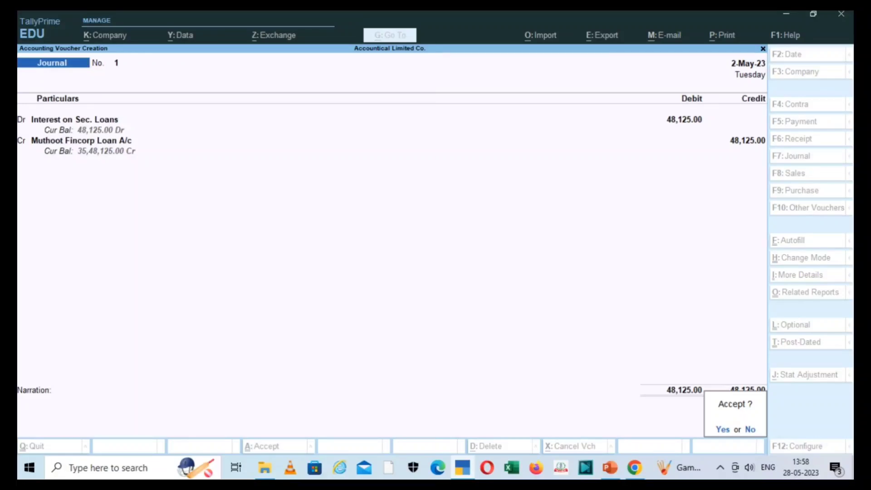
{"action": "key", "text": "Return"}
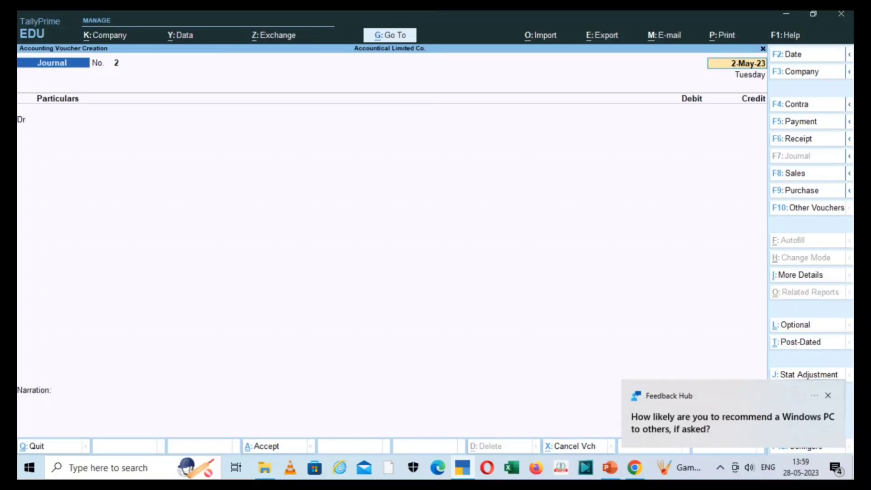
- Dismiss the Feedback Hub notification and start a payment voucher dated 2-May-23 with Icici Limited as the account
{"action": "left_click", "coordinate": [827, 395]}
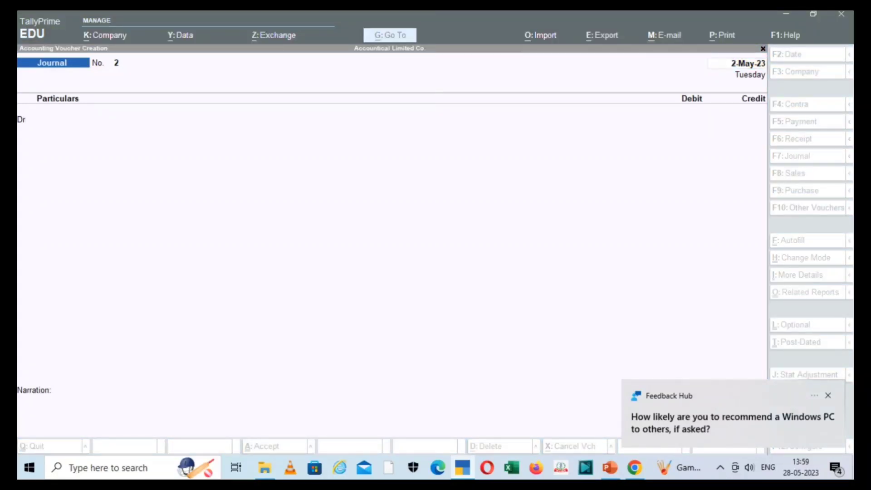
{"action": "key", "text": "F5"}
{"action": "key", "text": "Return"}
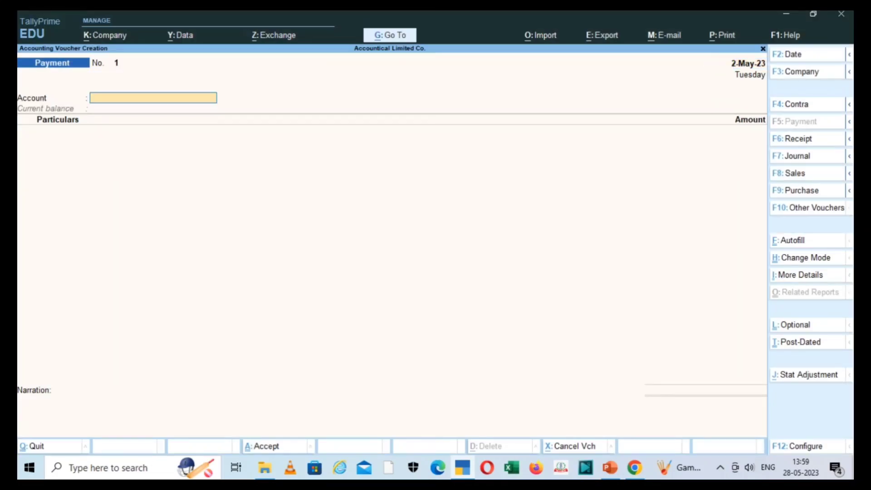
{"action": "key", "text": "Down"}
{"action": "key", "text": "Down"}
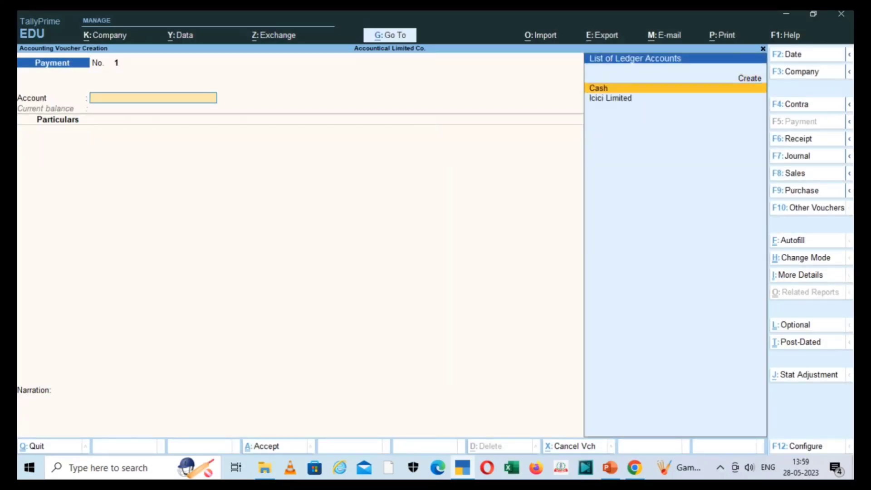
{"action": "key", "text": "Return"}
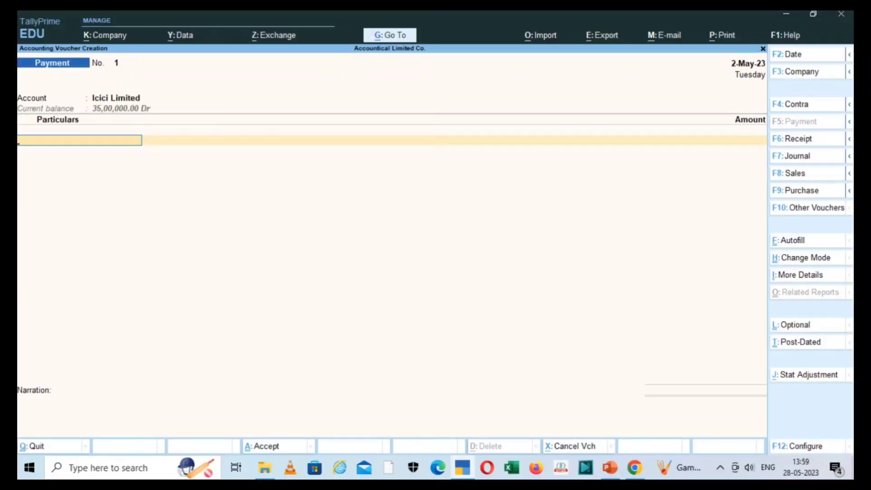
- Check the instalment amount in the Chrome repayment schedule, and enter Muthoot Fincorp Loan A/c with 1,21,479 in the TallyPrime payment's particulars
{"action": "key", "text": "alt"}
{"action": "key", "text": "alt+c"}
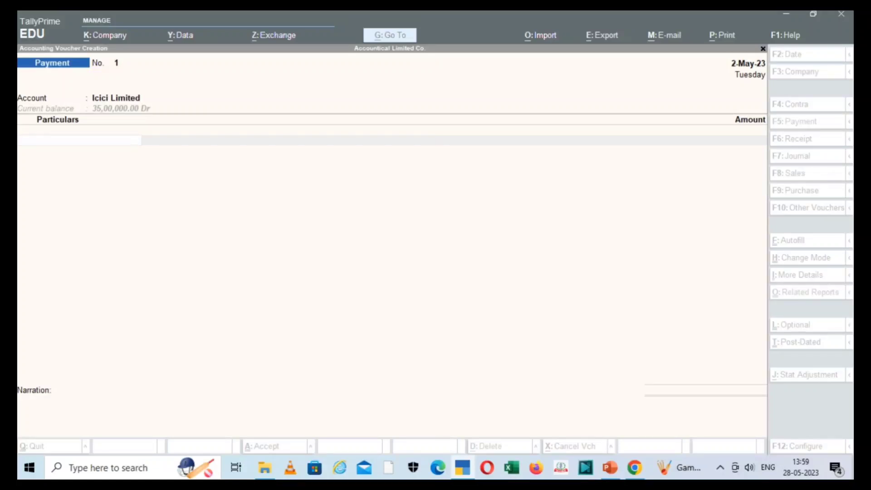
{"action": "key", "text": "alt+Tab"}
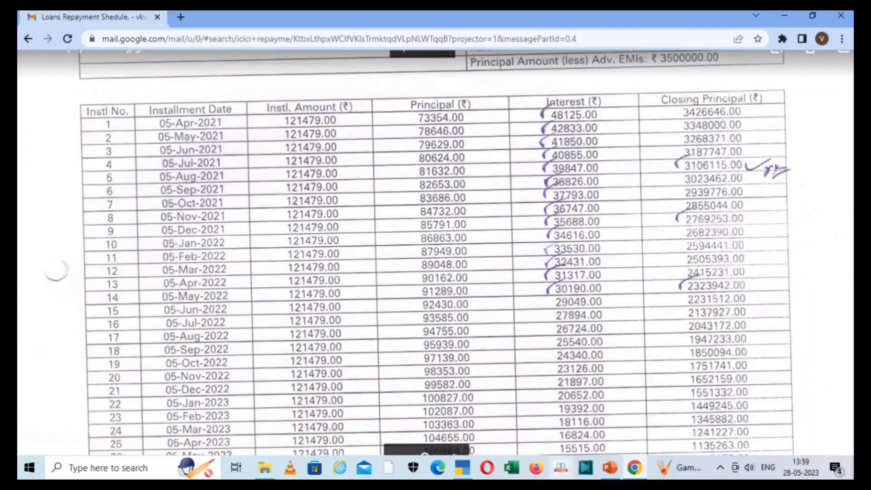
{"action": "key", "text": "alt+Tab"}
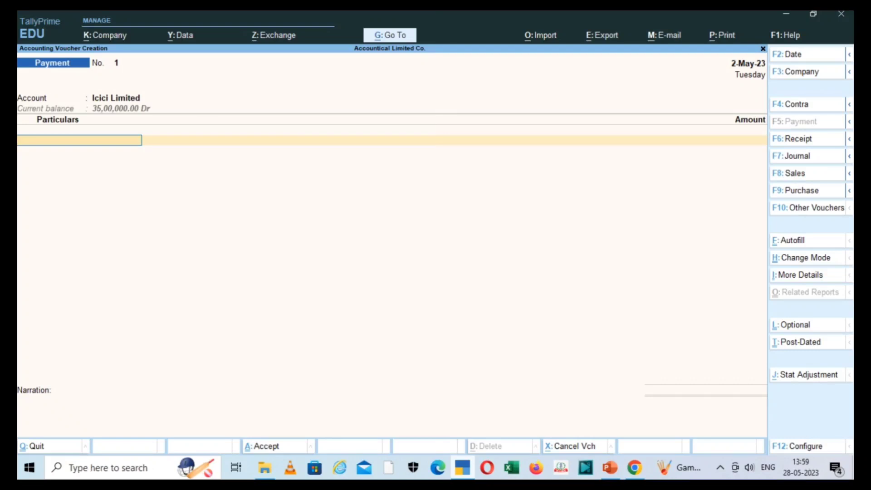
{"action": "type", "text": "Muthoo"}
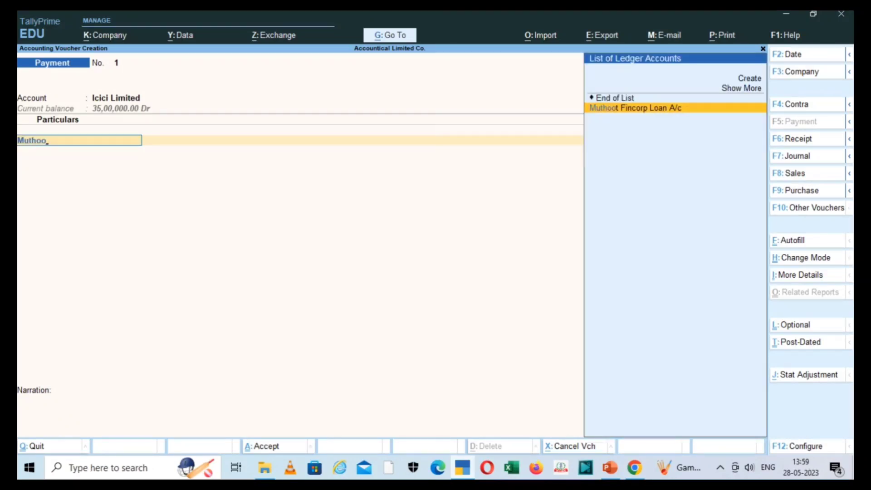
{"action": "key", "text": "Return"}
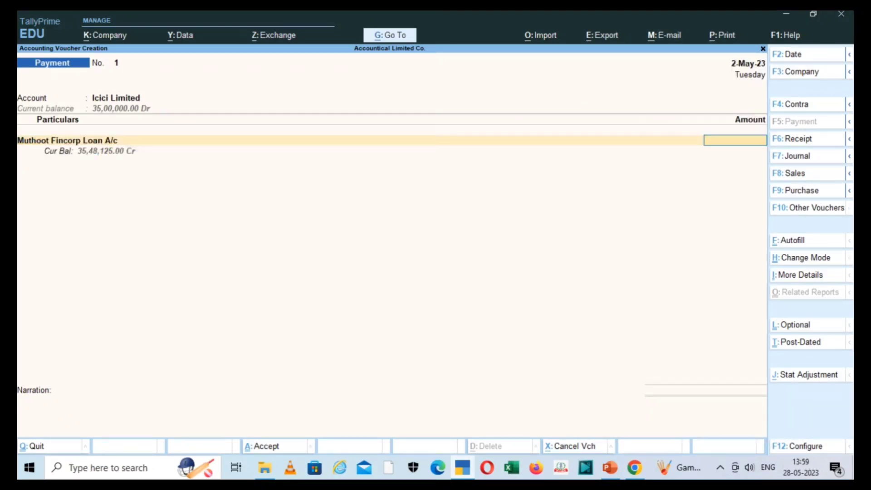
{"action": "type", "text": "121479"}
{"action": "key", "text": "Return"}
{"action": "key", "text": "Return"}
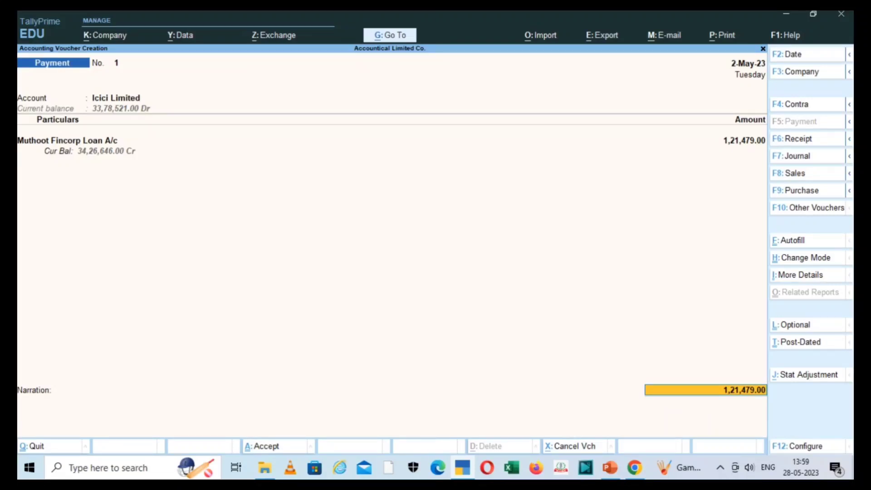
- Set the transaction type to e-Fund Transfer in the payment's bank allocation for Icici Limited
{"action": "key", "text": "Return"}
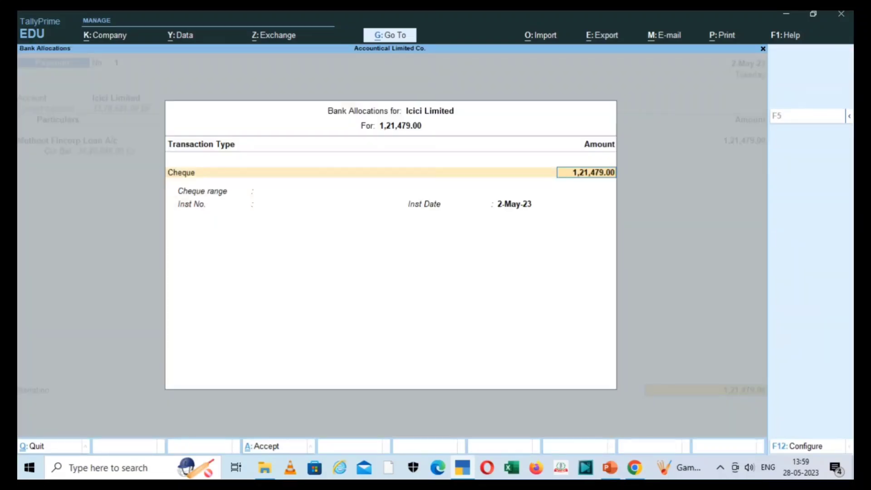
{"action": "key", "text": "BackSpace"}
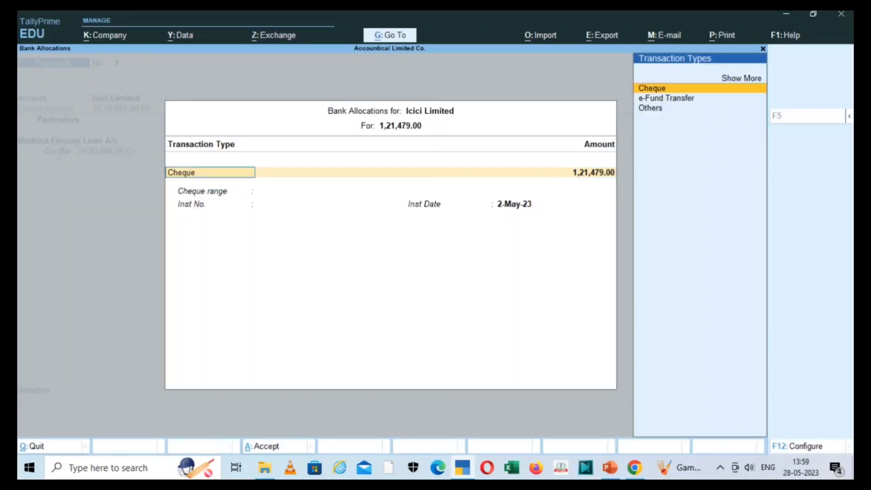
{"action": "key", "text": "Down"}
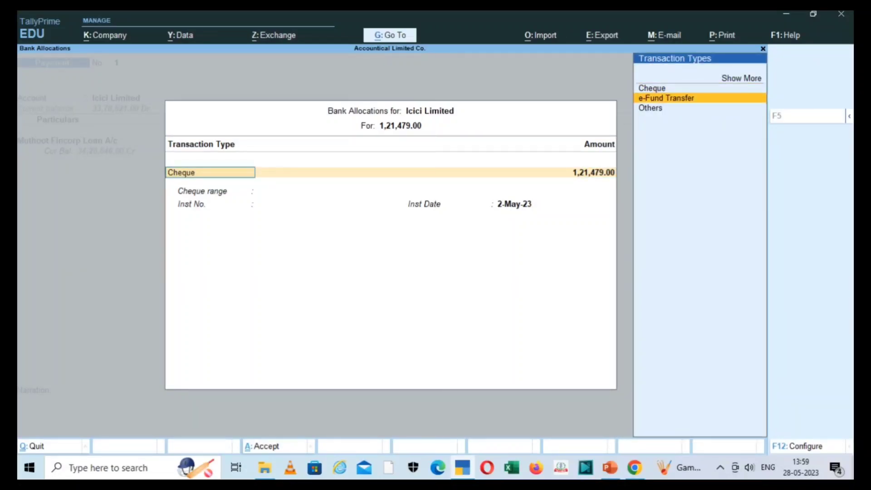
{"action": "key", "text": "Return"}
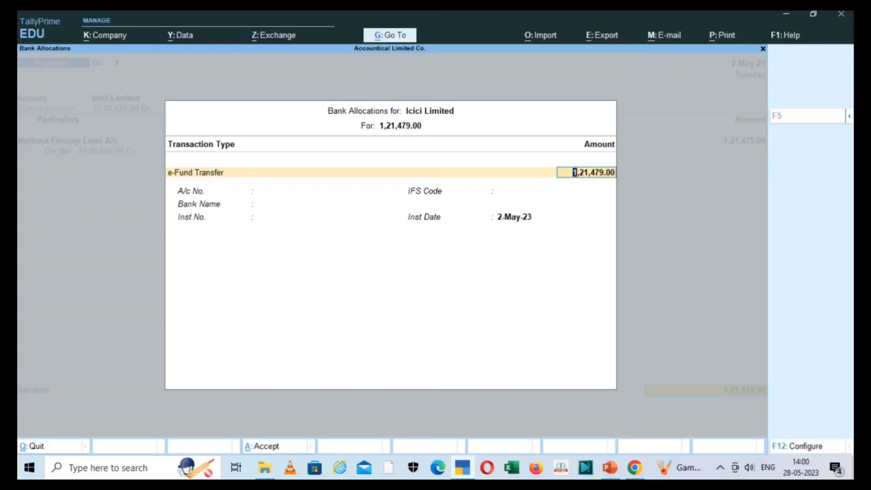
- Leave the e-Fund Transfer's bank details and the narration blank, save the 1,21,479 payment voucher, and leave voucher creation
{"action": "key", "text": "Return"}
{"action": "key", "text": "Return"}
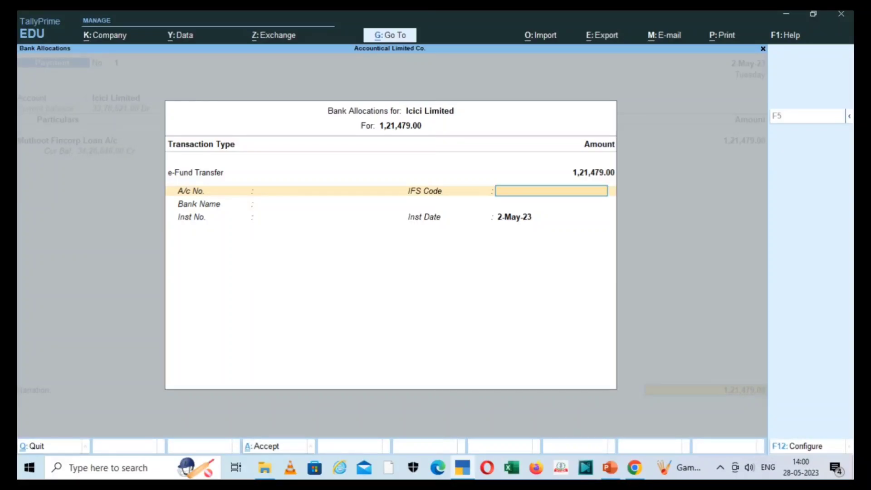
{"action": "key", "text": "Return"}
{"action": "key", "text": "Return"}
{"action": "key", "text": "Return"}
{"action": "key", "text": "Return"}
{"action": "key", "text": "Return"}
{"action": "key", "text": "Return"}
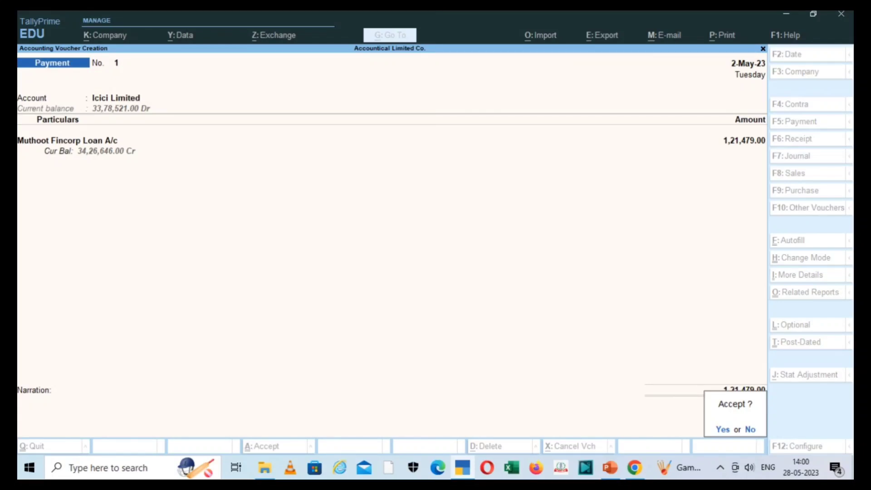
{"action": "key", "text": "Return"}
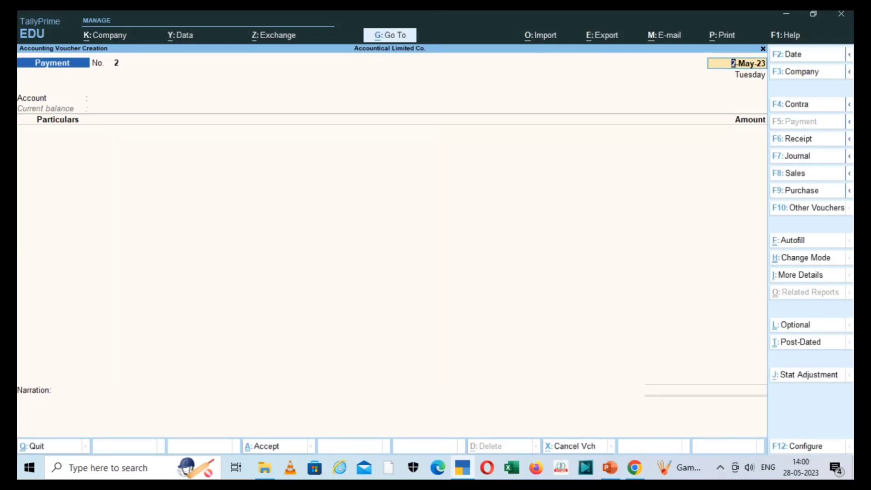
{"action": "key", "text": "BackSpace"}
{"action": "key", "text": "Escape"}
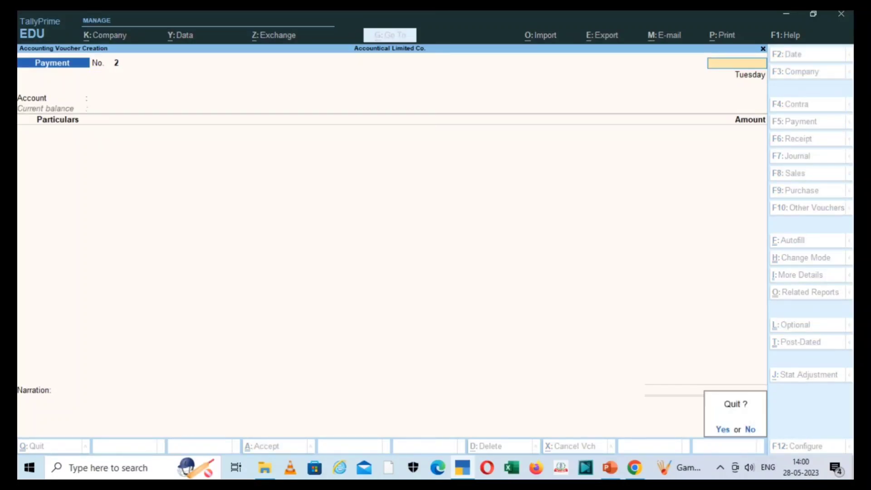
{"action": "key", "text": "y"}
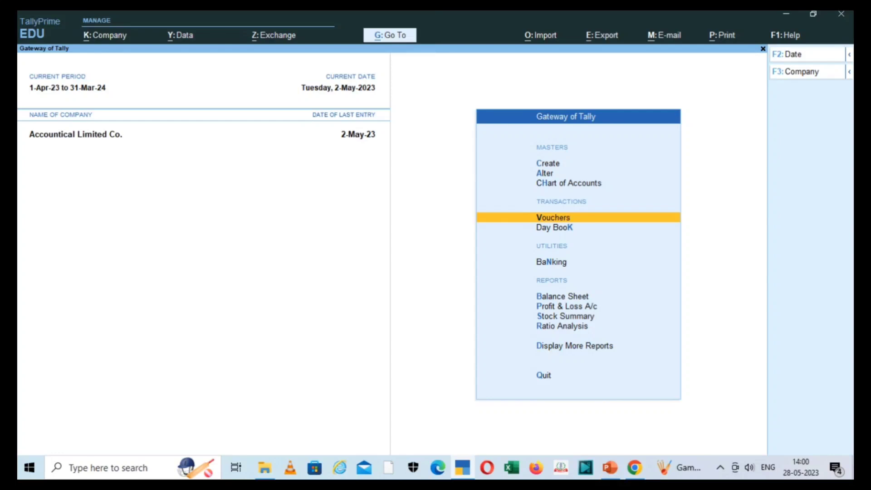
- Open the Muthoot Fincorp Loan A/c ledger report and compare its closing balance with the repayment schedule in Chrome
{"action": "key", "text": "d"}
{"action": "key", "text": "a"}
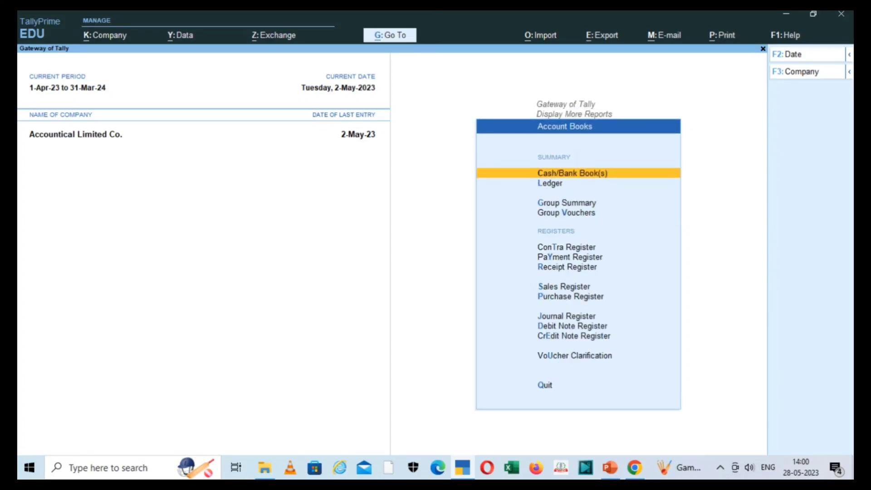
{"action": "key", "text": "l"}
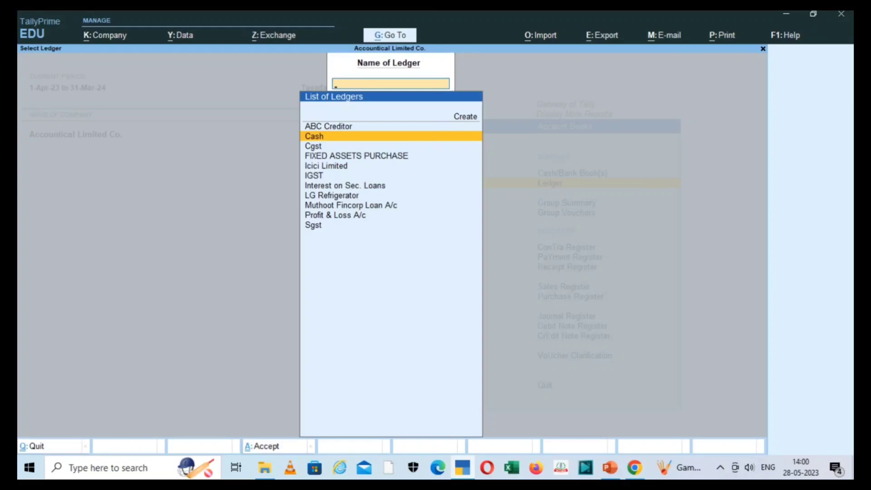
{"action": "type", "text": "Muthoo"}
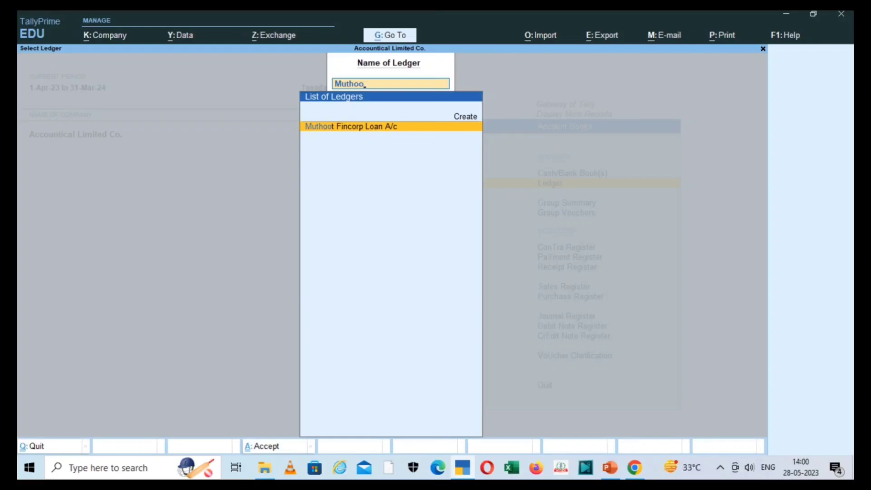
{"action": "key", "text": "Return"}
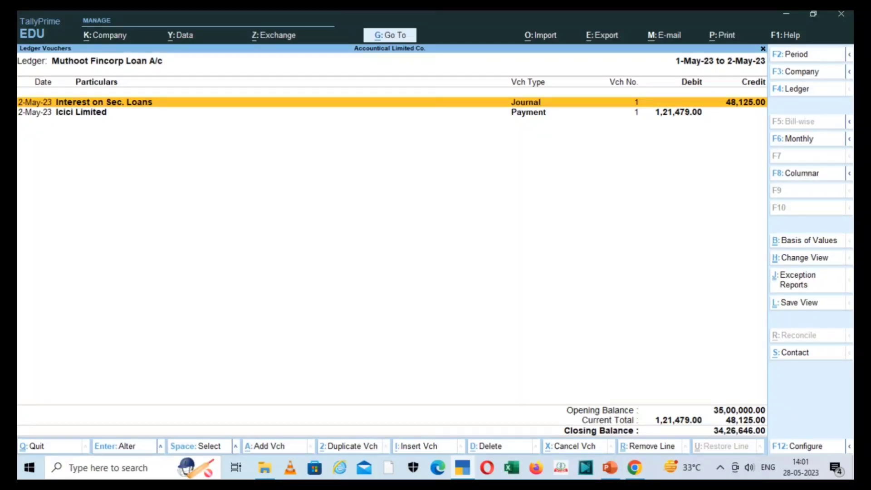
{"action": "key", "text": "alt+Tab"}
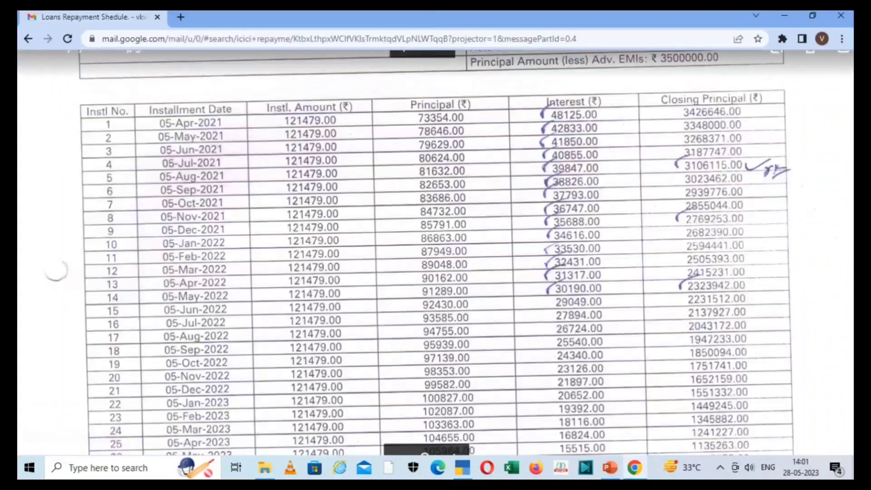